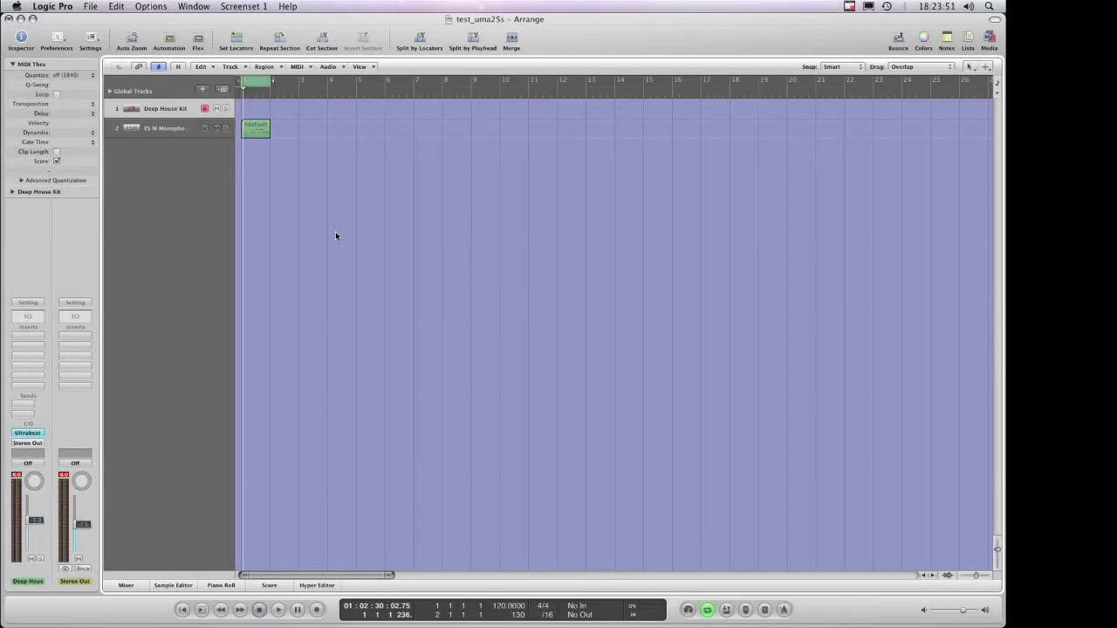
Open the Deep House Kit's Ultrabeat instrument and move its window to the right
click(174, 128)
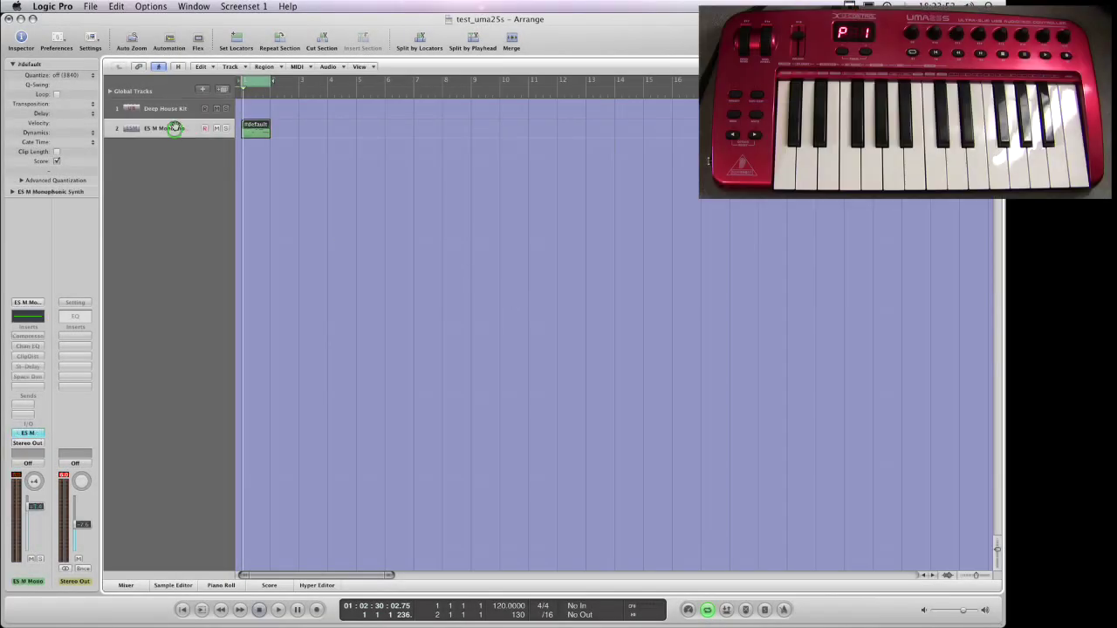
click(174, 109)
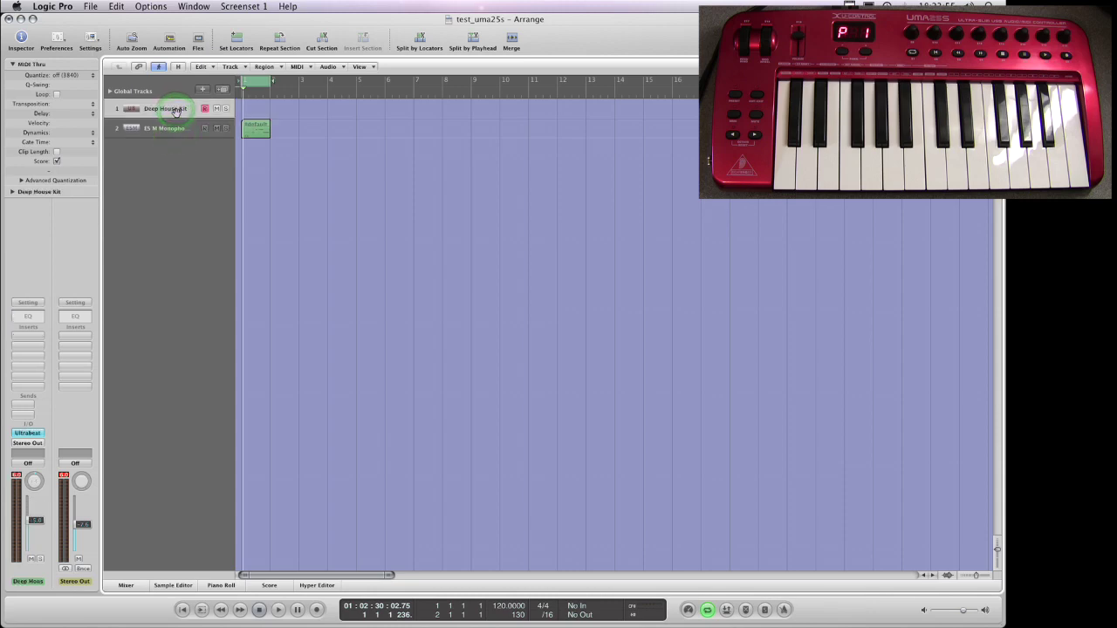
click(36, 439)
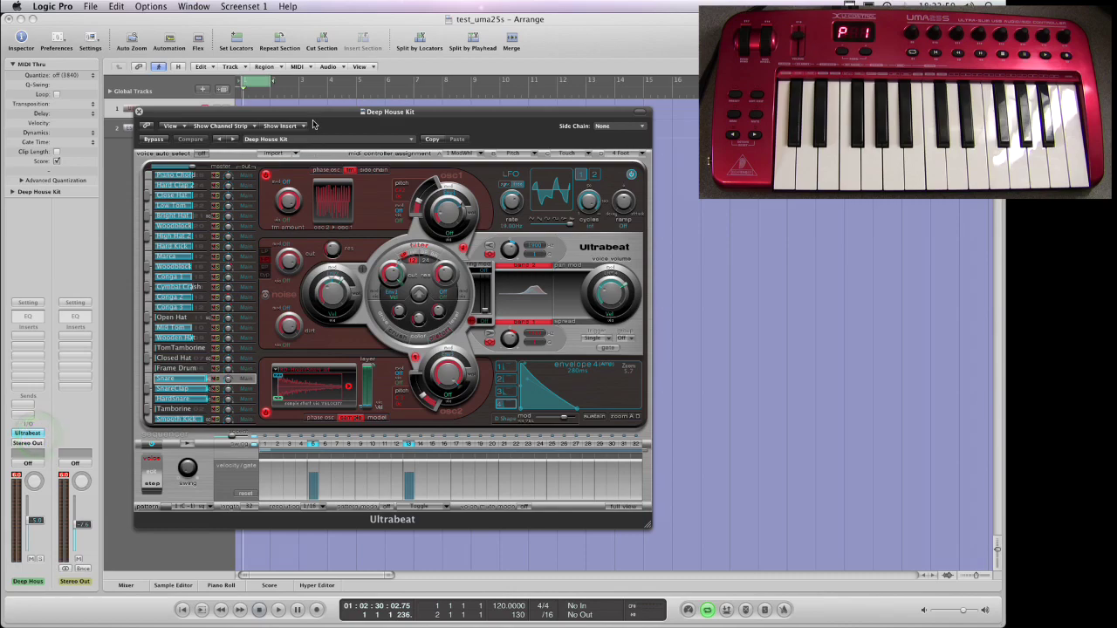
drag(314, 118, 479, 117)
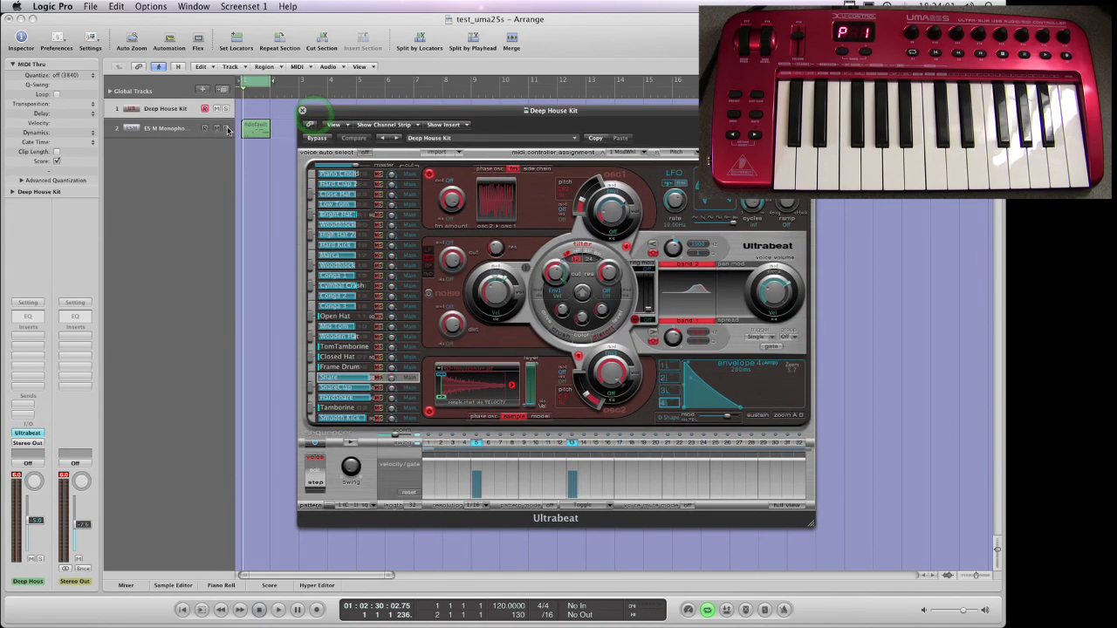
Preview the ES M Monophonic Synth's interface, then close its window
click(191, 129)
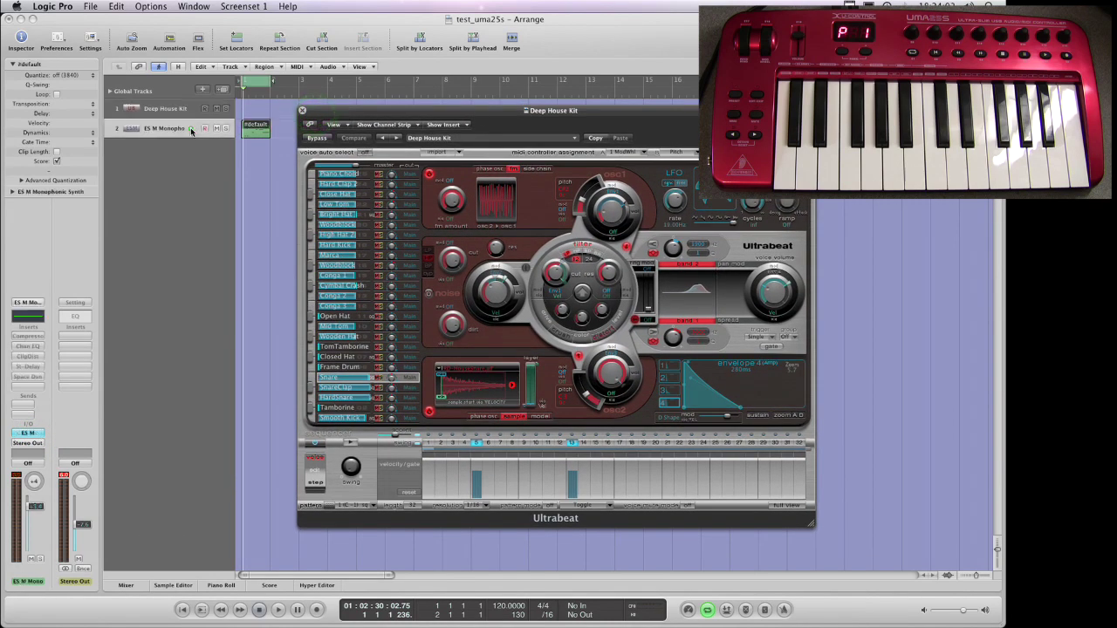
click(35, 437)
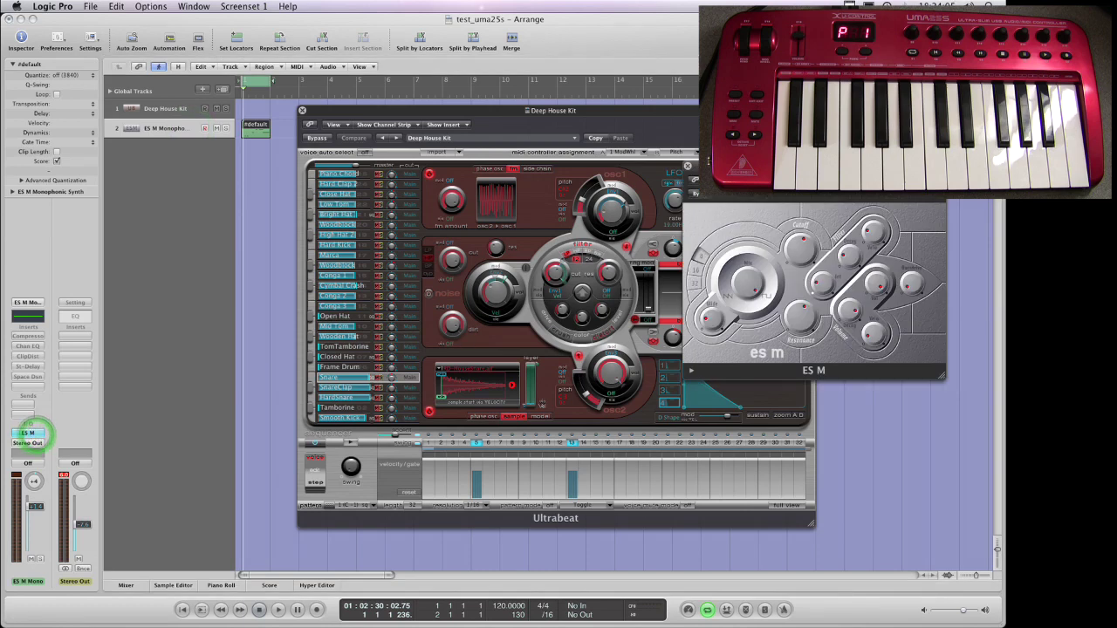
click(687, 166)
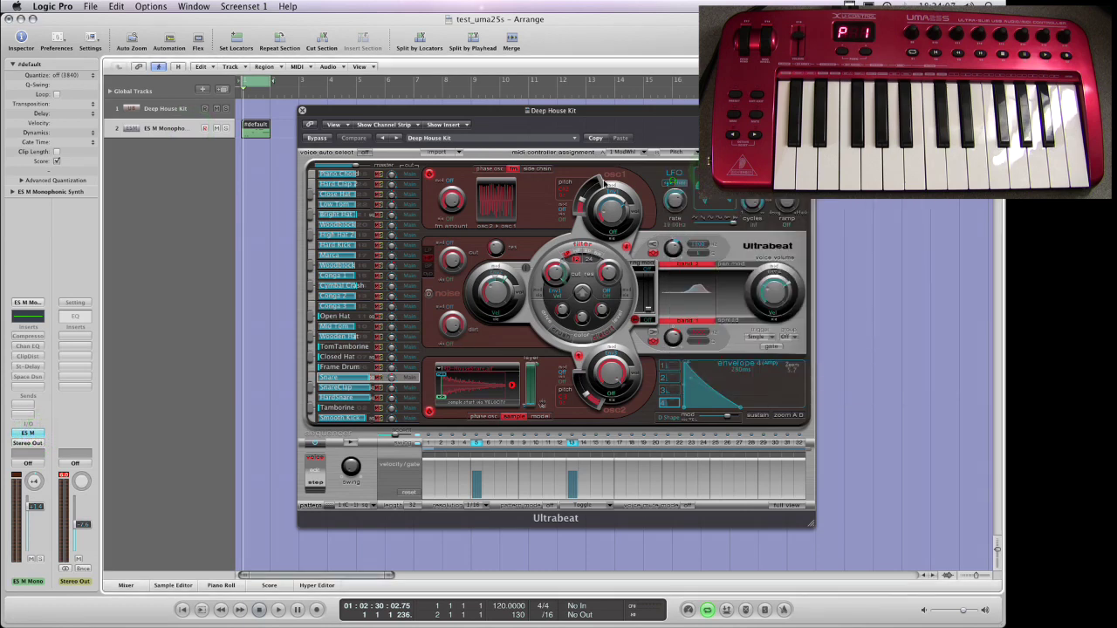
Play the song while switching between the Deep House Kit and ES M Monophonic tracks
click(186, 109)
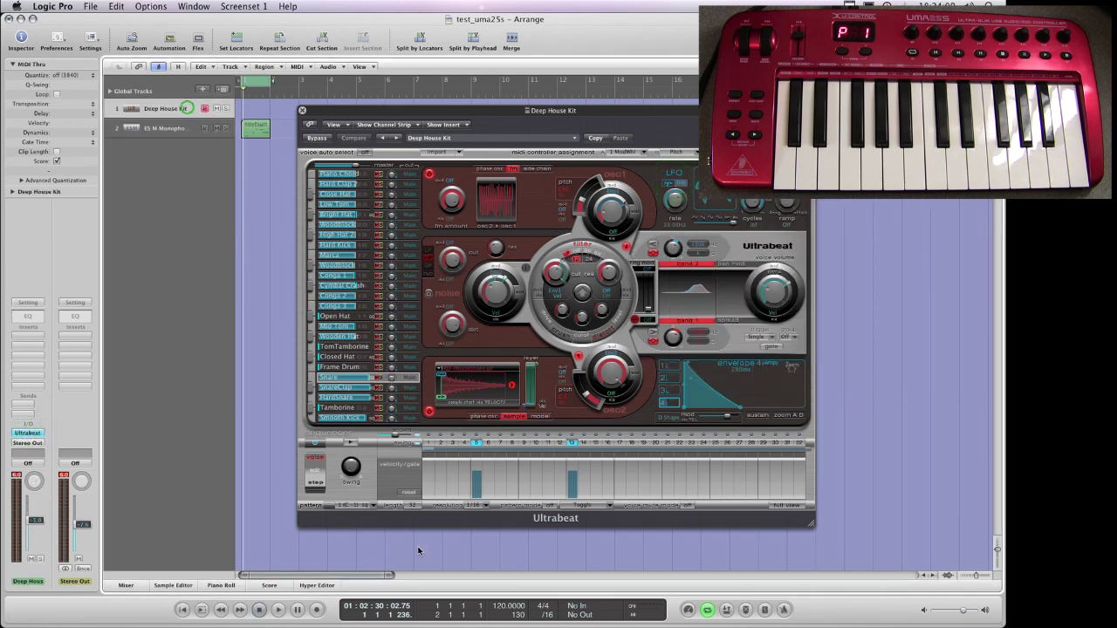
click(276, 610)
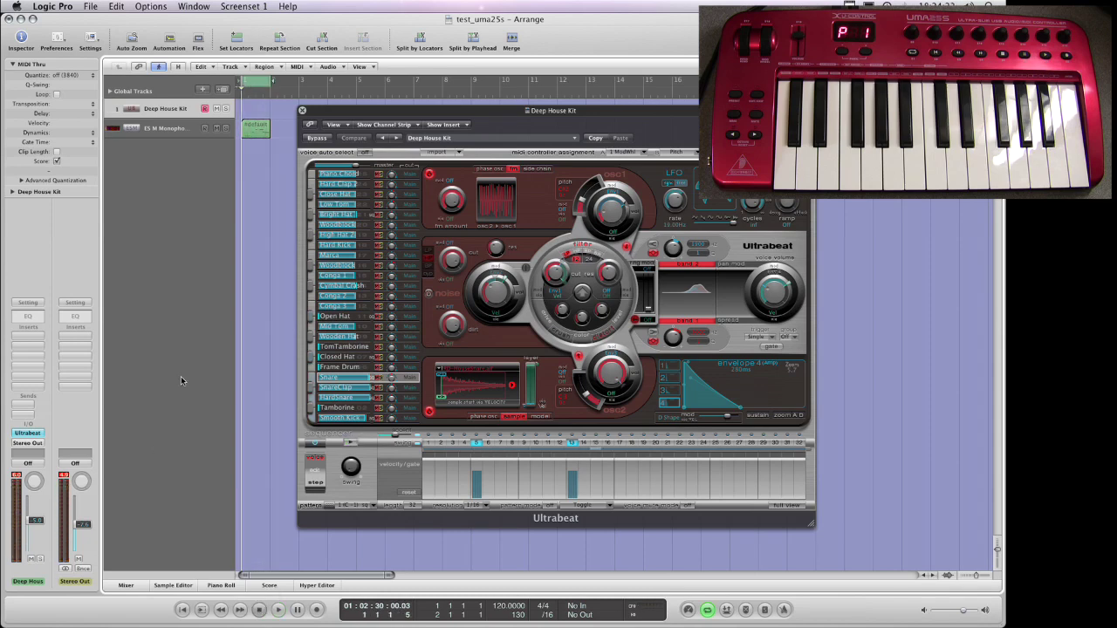
click(161, 128)
click(163, 111)
click(163, 130)
click(166, 109)
click(168, 128)
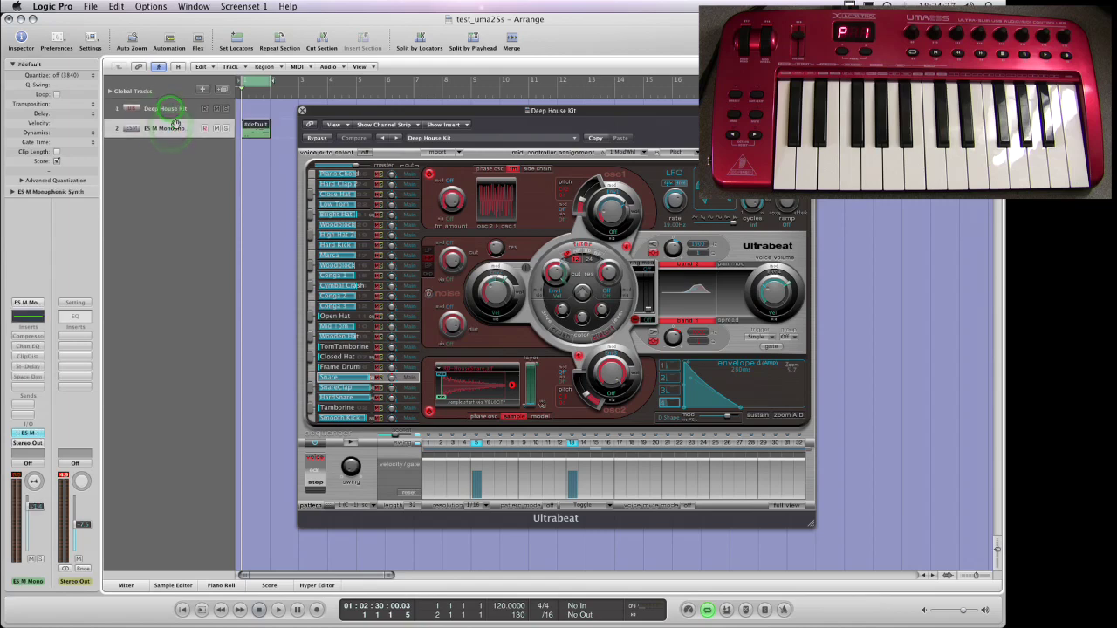
click(175, 110)
click(167, 128)
click(175, 111)
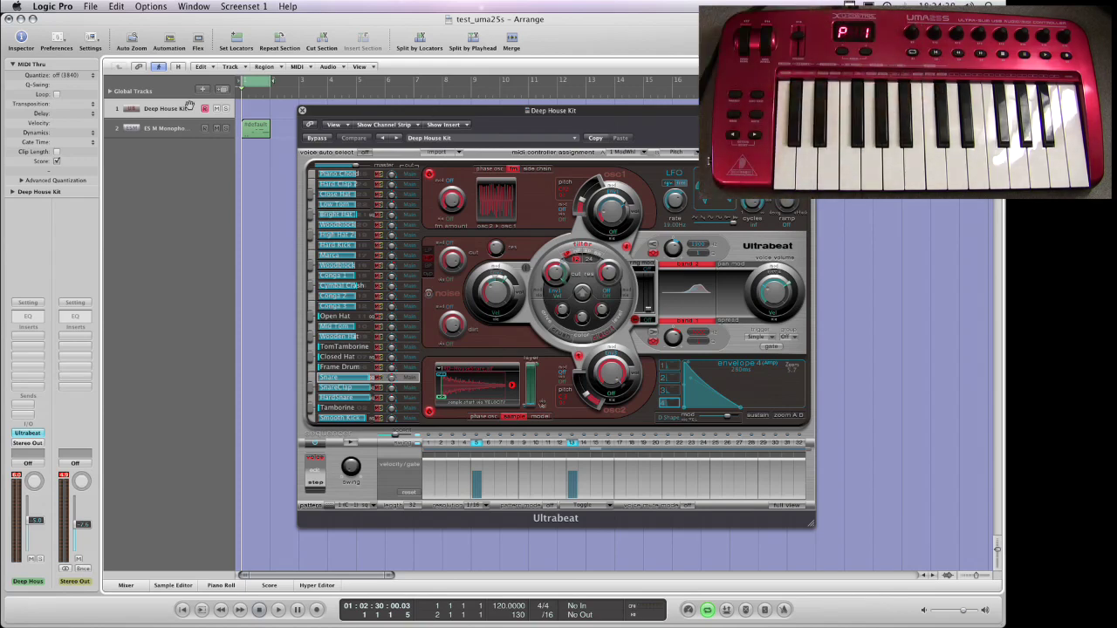
Open the Automation preferences and launch the Controller Assignments editor from there
click(59, 6)
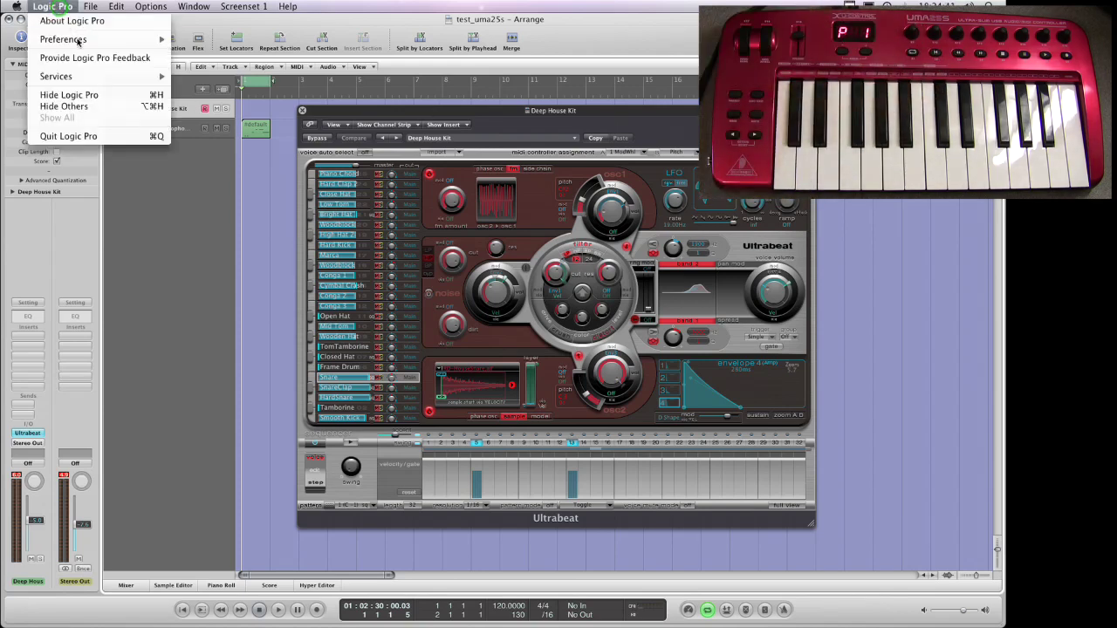
mouse_move(79, 40)
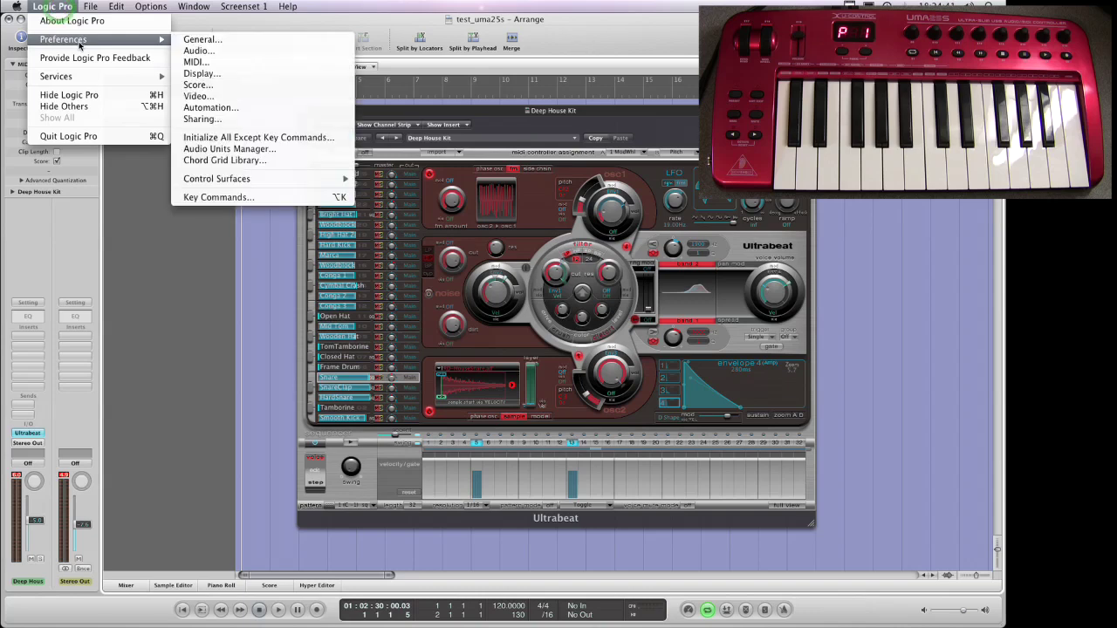
click(211, 107)
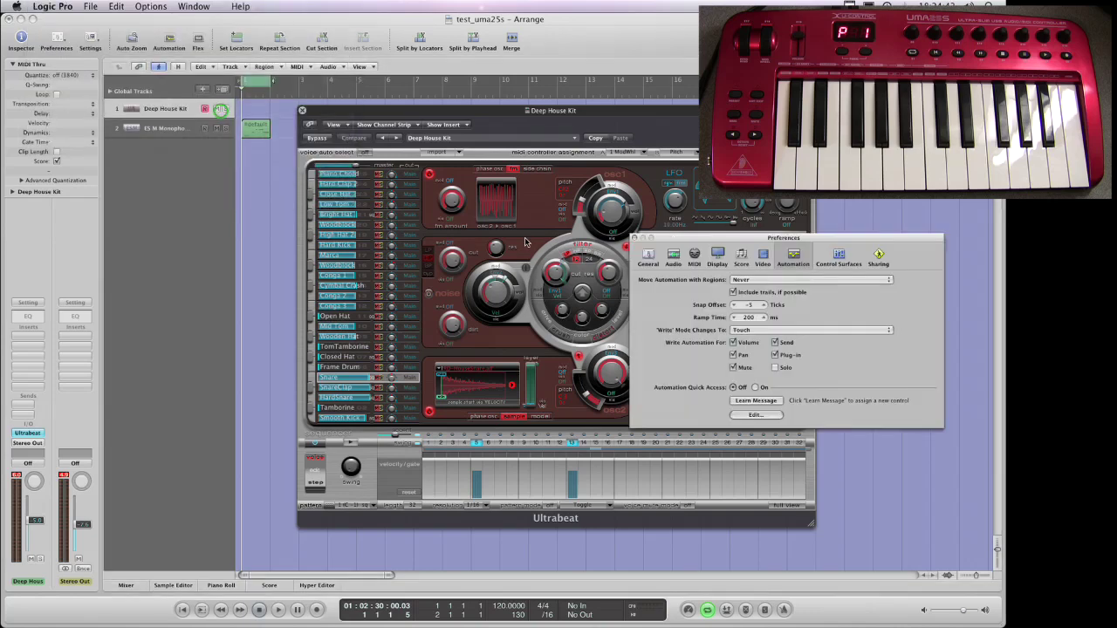
click(756, 414)
Close Preferences and the Ultrabeat window, repositioning the Controller Assignments window
click(925, 261)
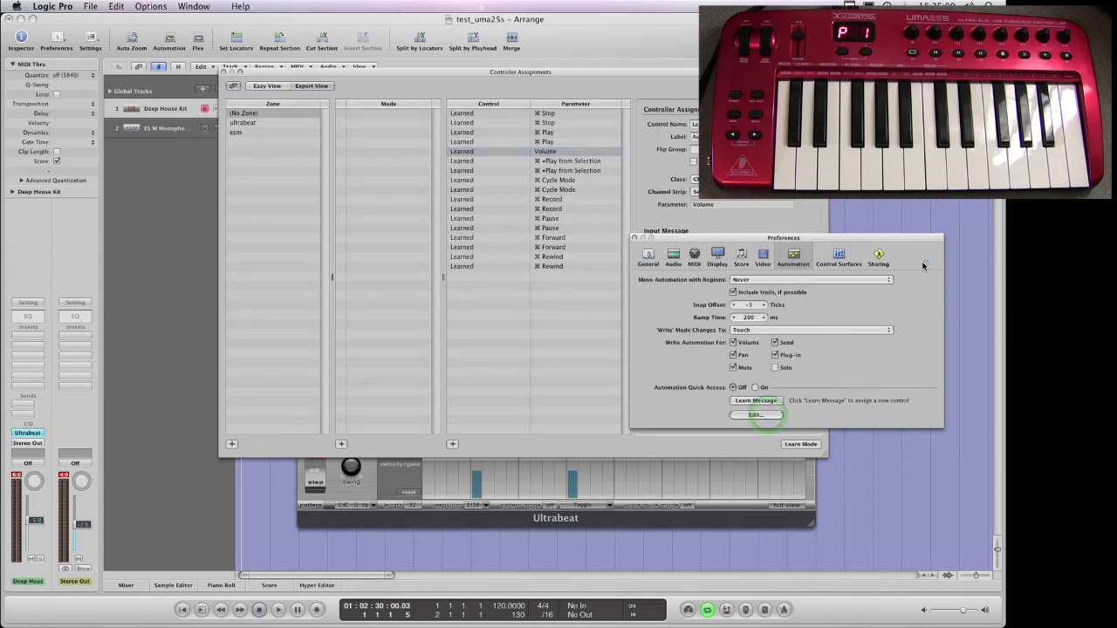
click(634, 237)
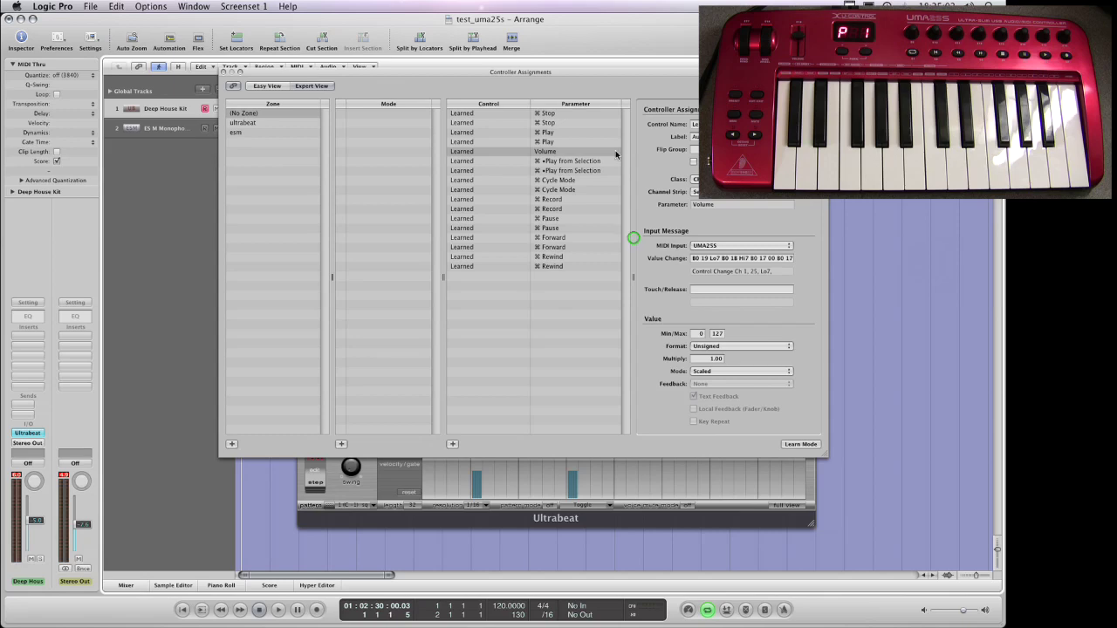
click(565, 67)
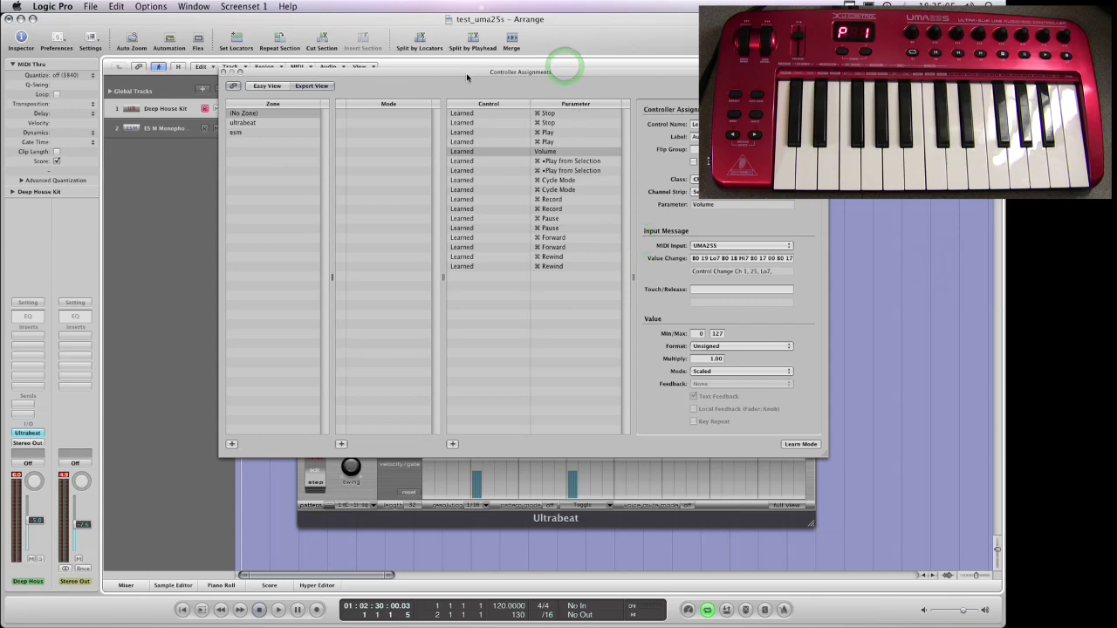
drag(466, 73, 446, 152)
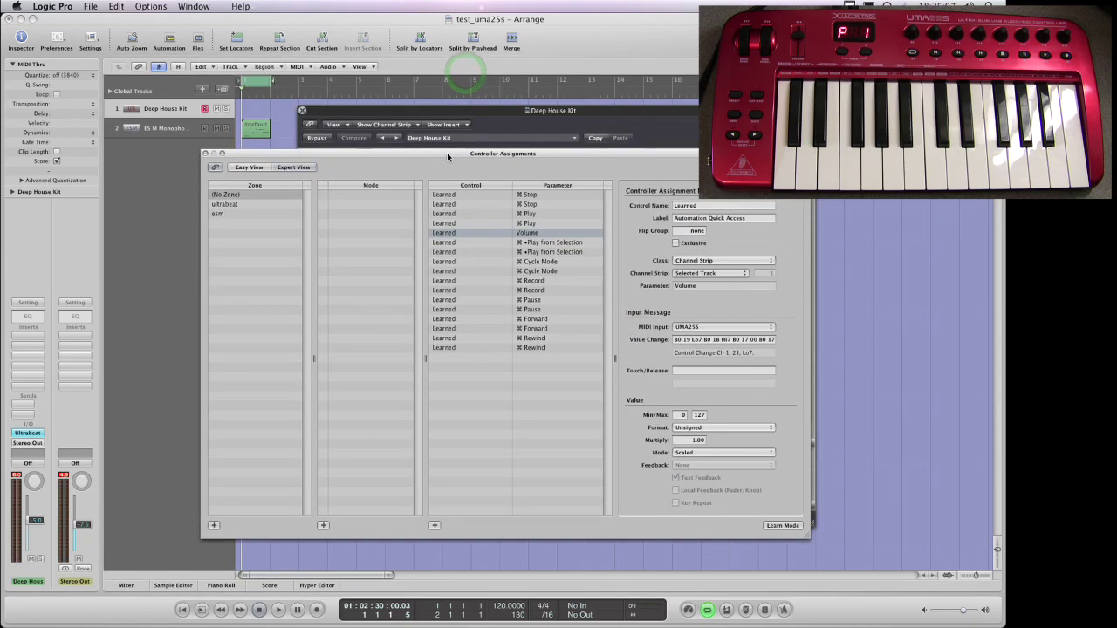
click(303, 112)
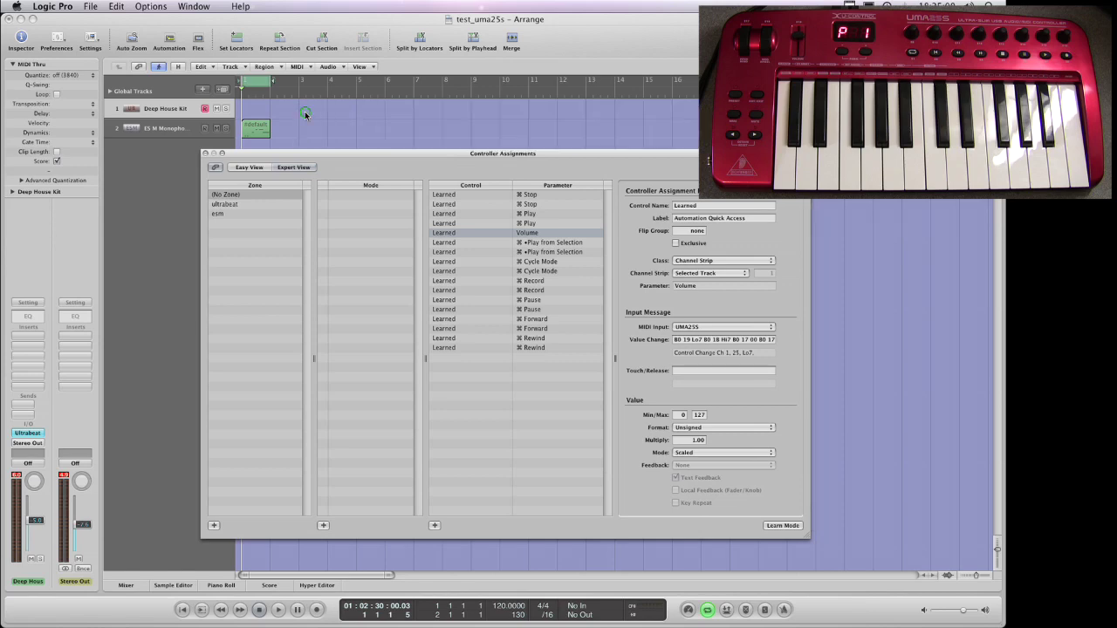
drag(329, 150, 428, 154)
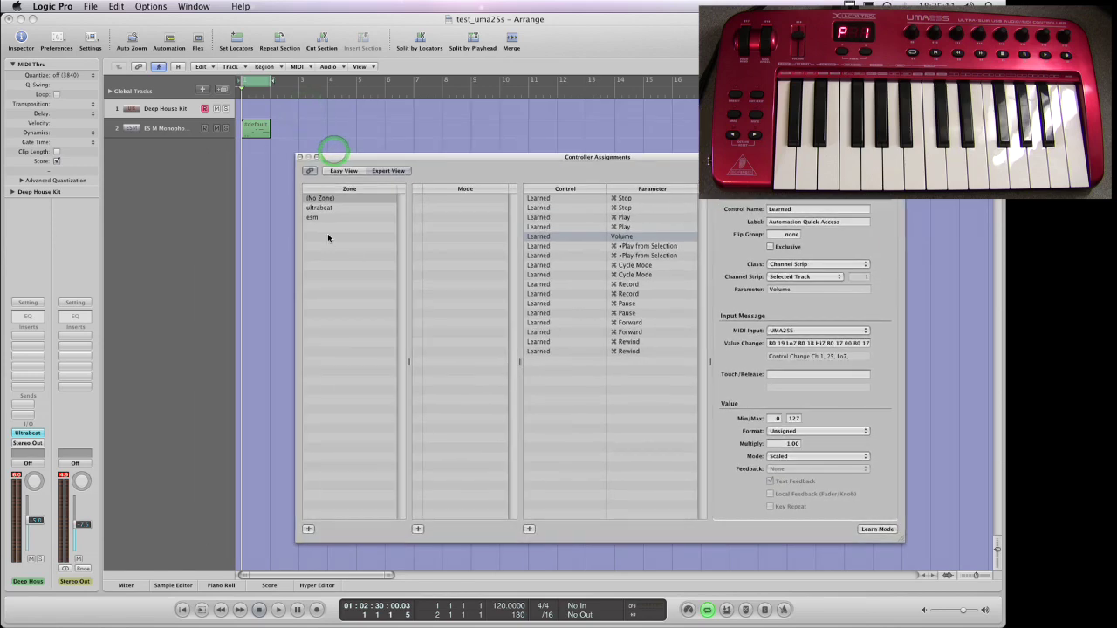
Switch between the ultrabeat and esm zones, ending on the esm zone's ES M assignments
click(334, 209)
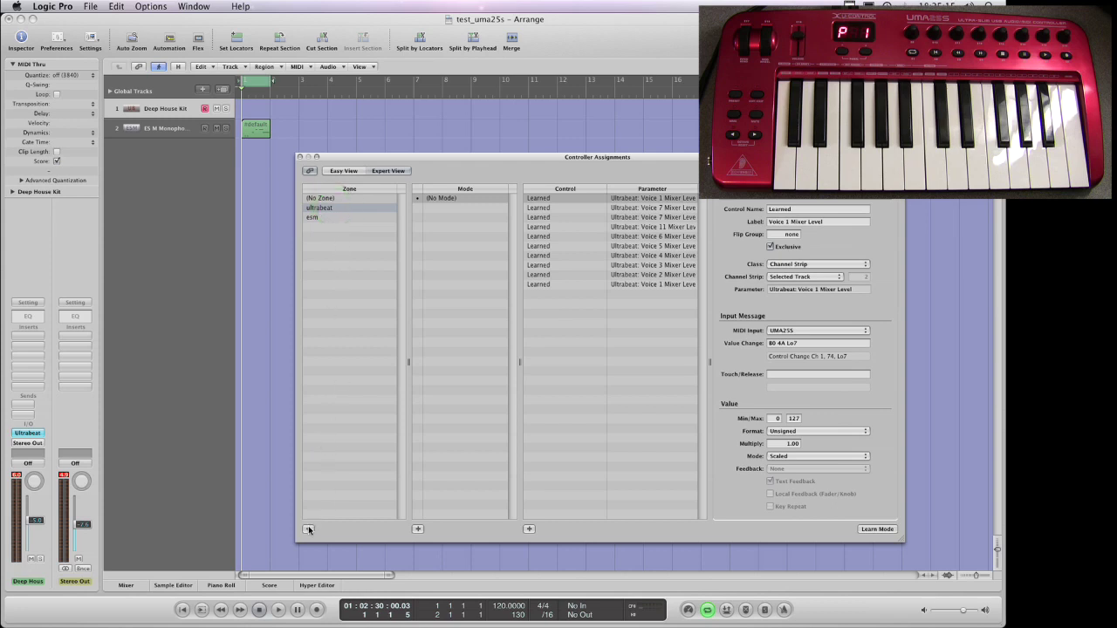
click(333, 219)
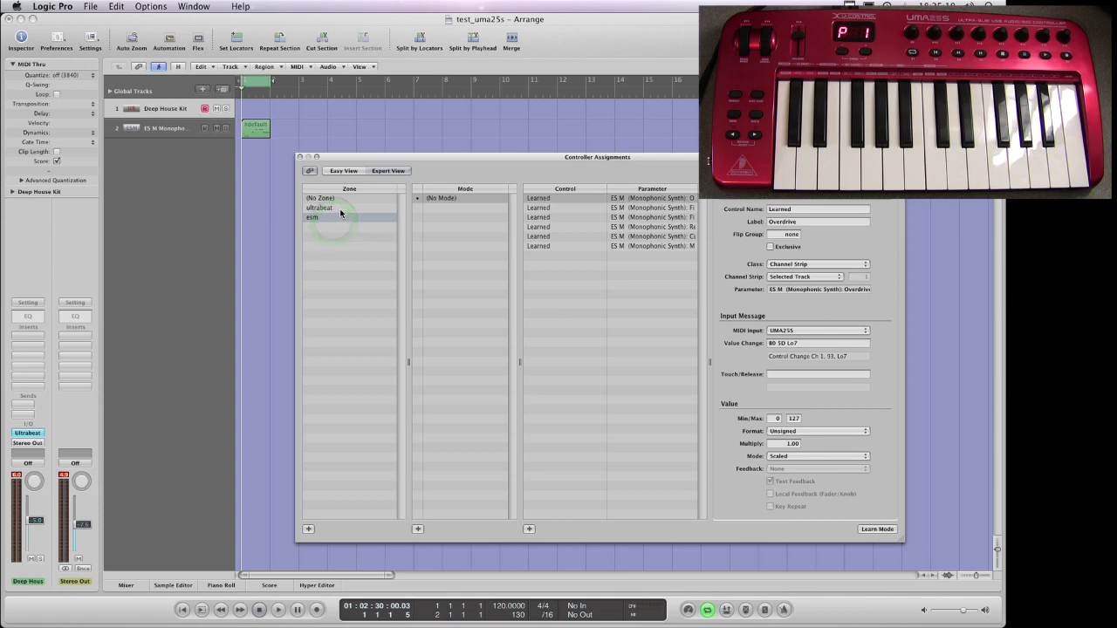
click(343, 209)
click(344, 219)
Open the ES M Monophonic Synth window and place it over the assignments list
click(170, 128)
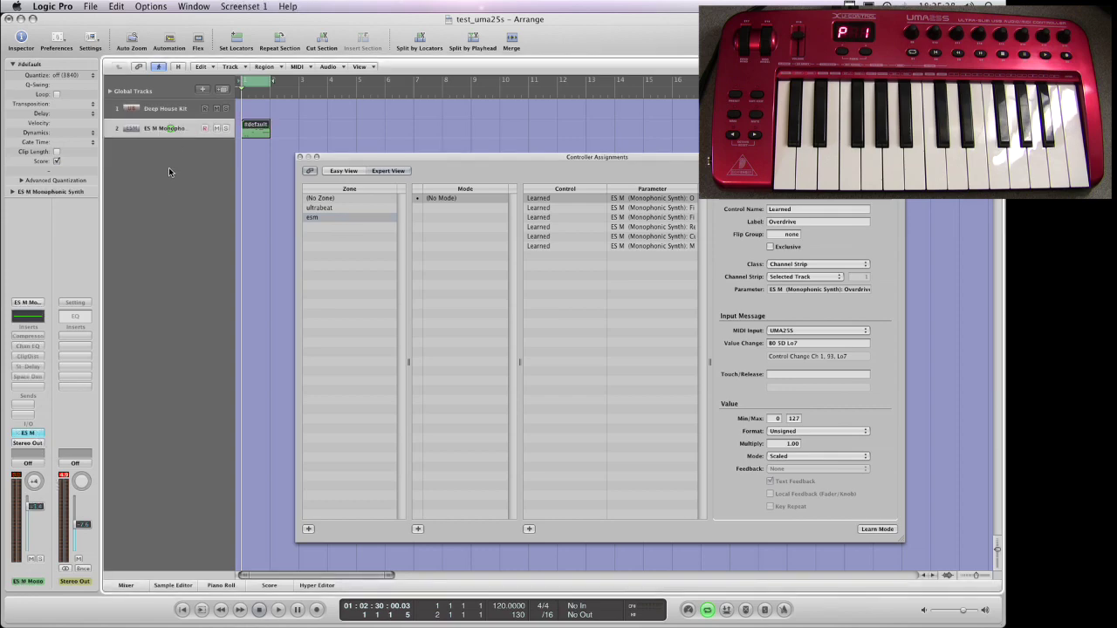
click(38, 434)
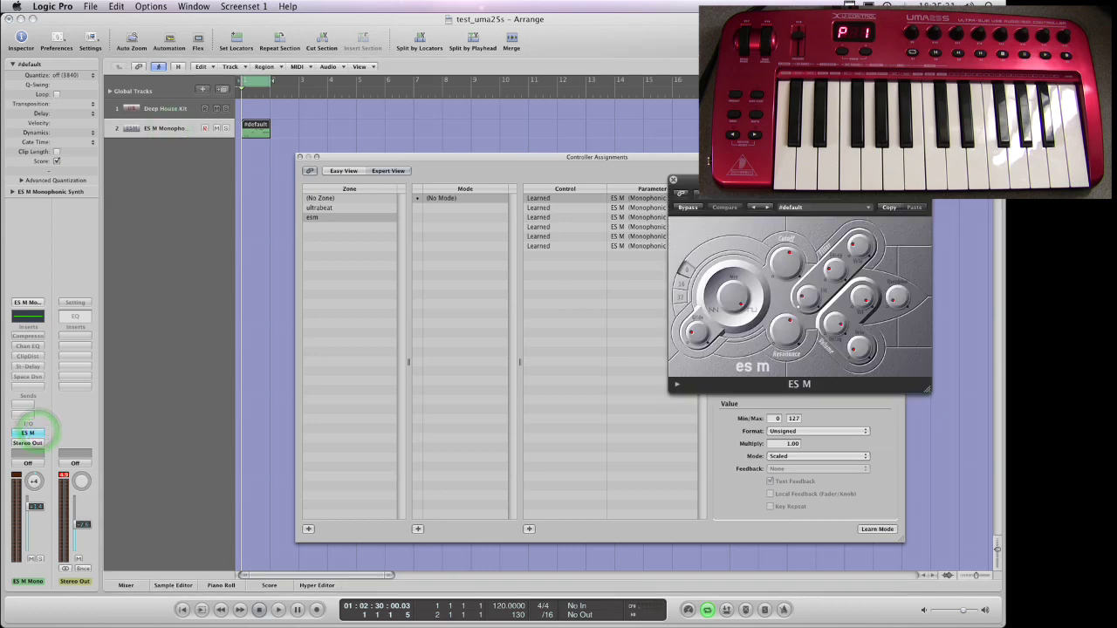
drag(722, 186, 349, 316)
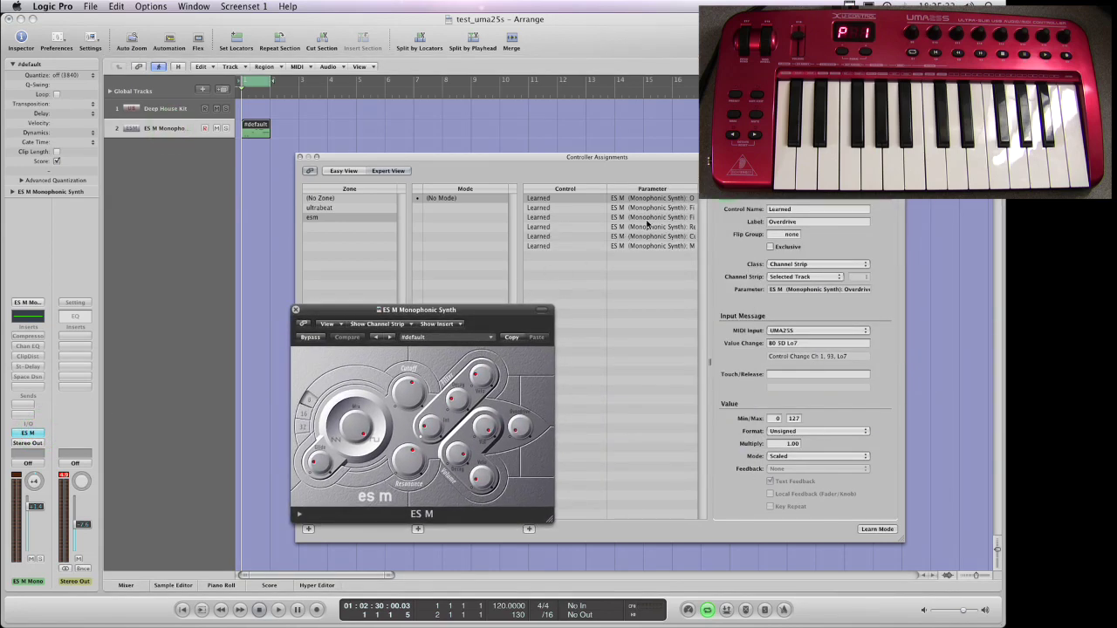
drag(497, 316, 234, 243)
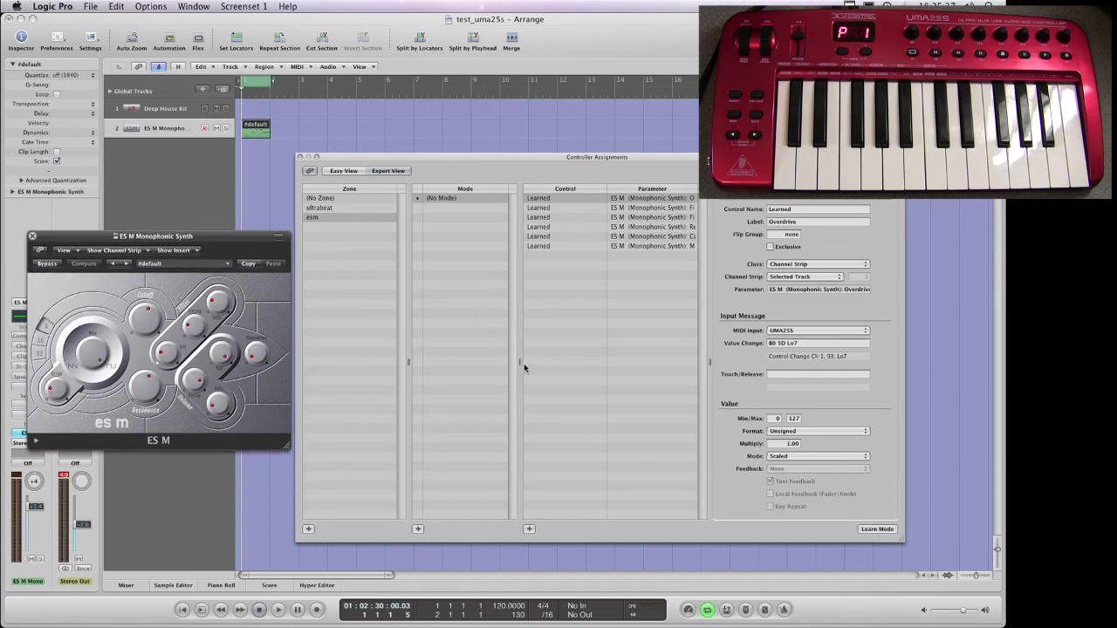
Widen the Parameter column to show full names and move the ES M window lower
drag(521, 363, 504, 363)
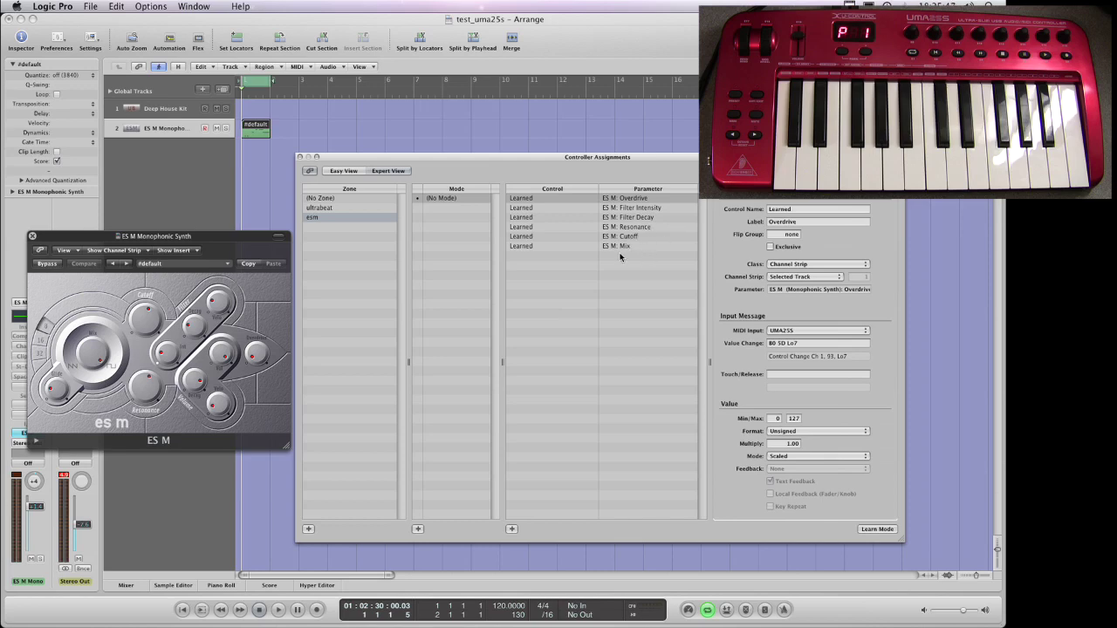
drag(219, 241, 428, 312)
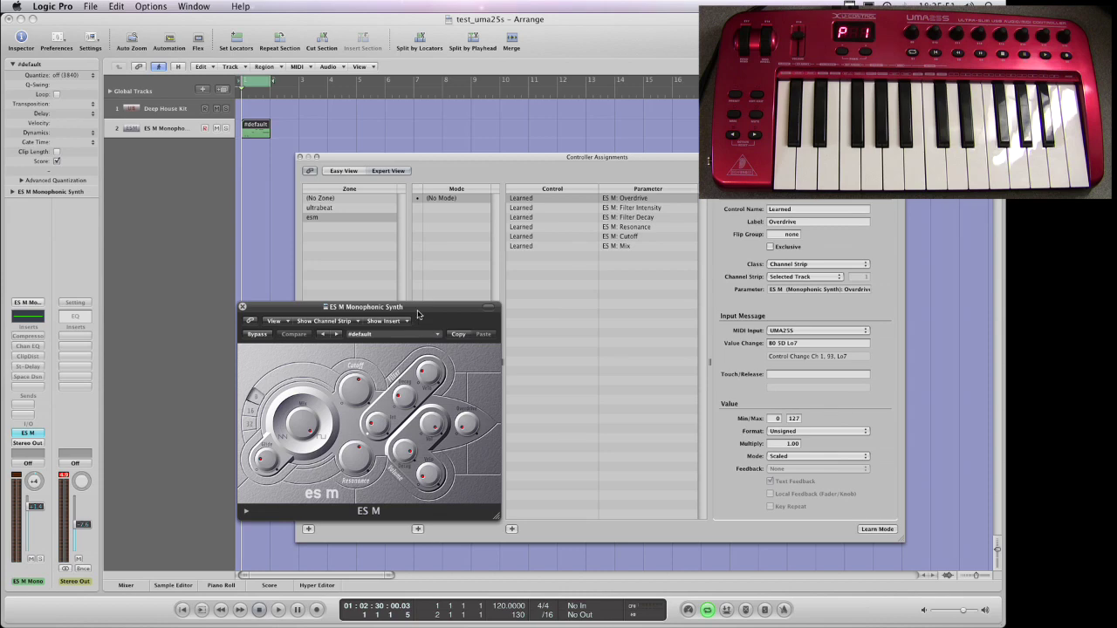
drag(417, 312, 419, 311)
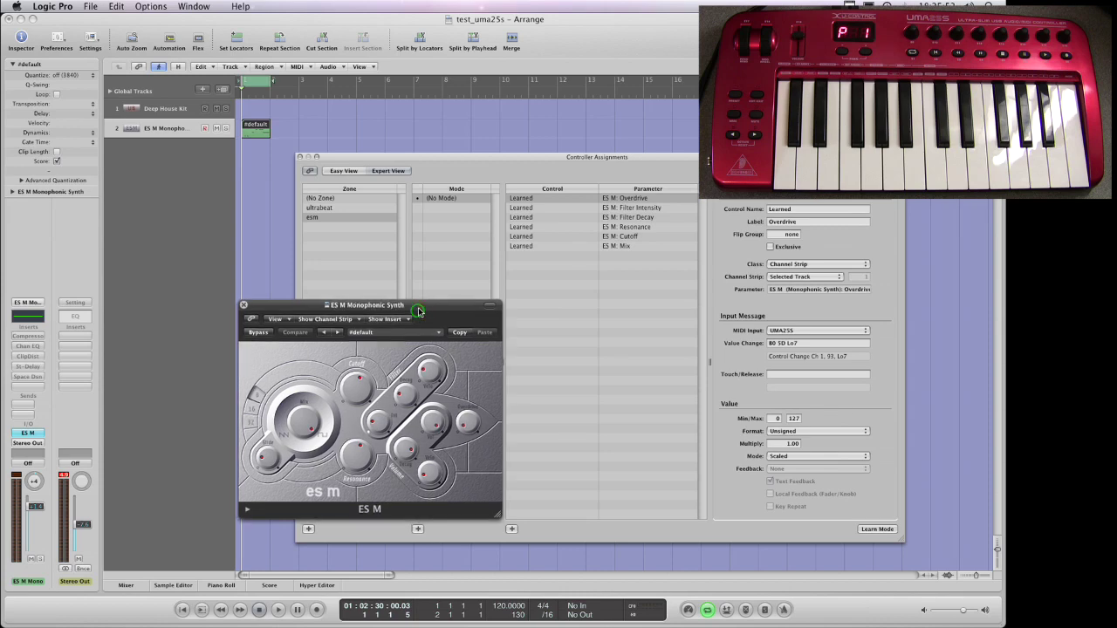
click(329, 217)
Review the ultrabeat and No Zone lists, return to esm, and shift the ES M window left
click(326, 208)
click(327, 217)
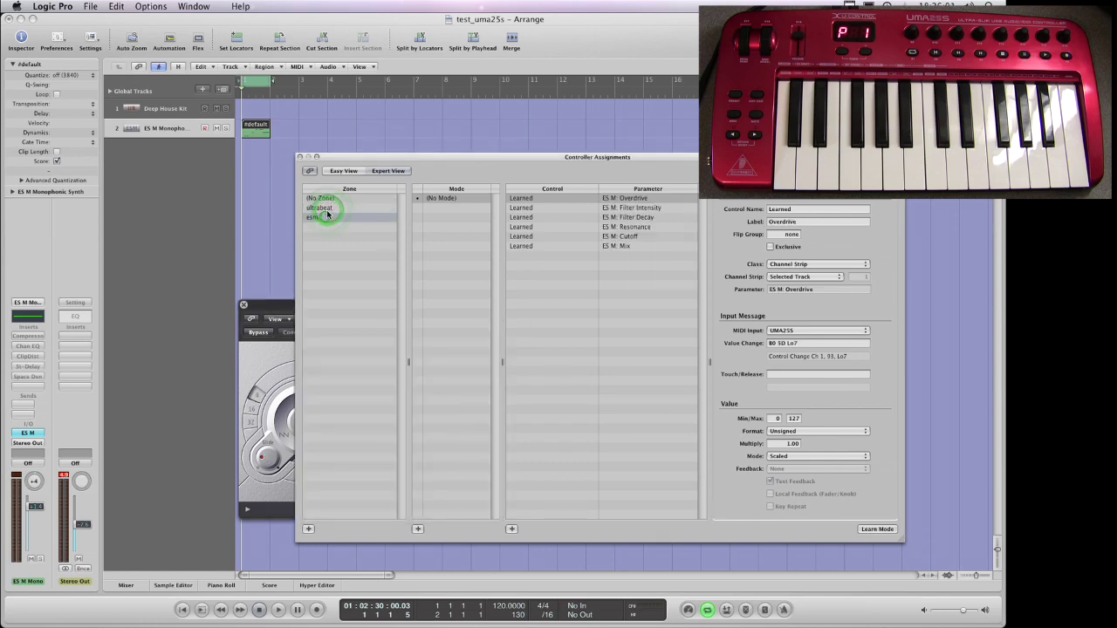
click(325, 207)
click(327, 216)
click(331, 210)
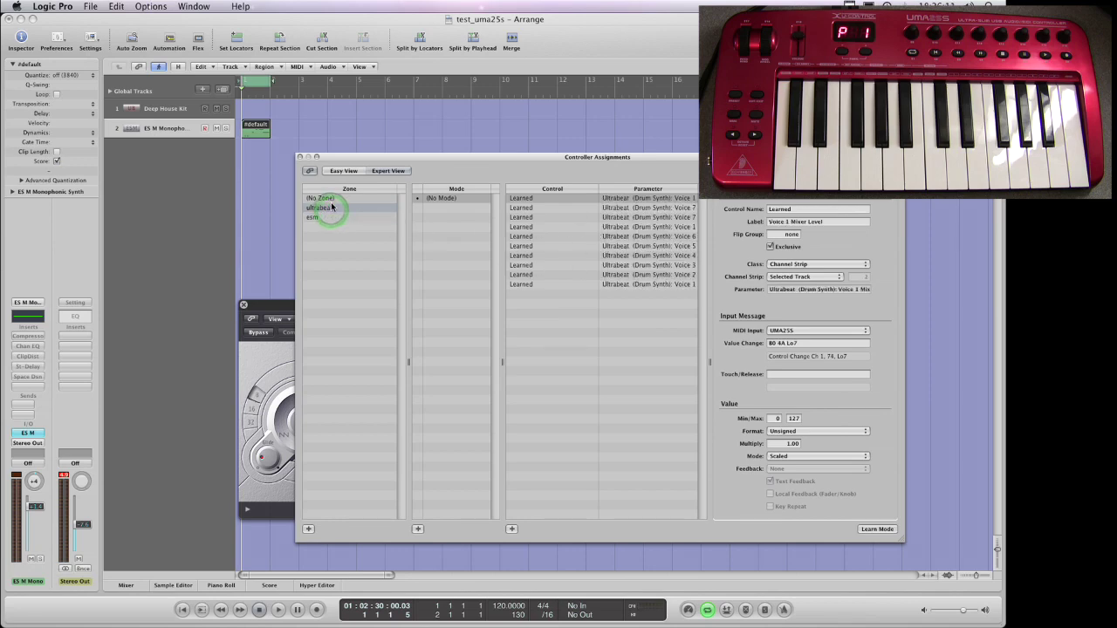
click(333, 201)
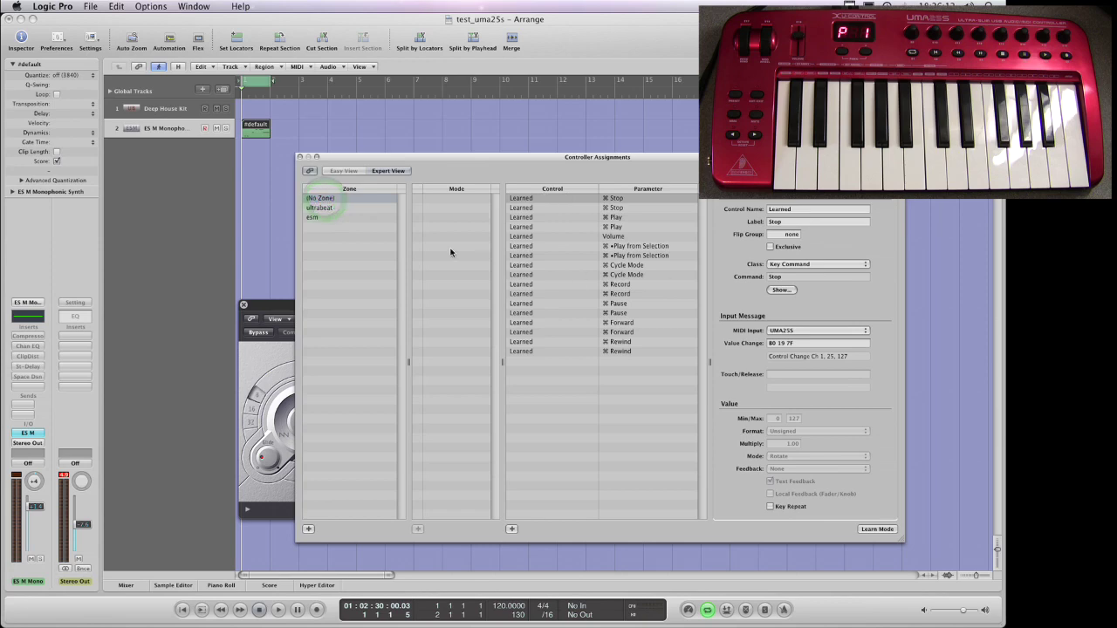
click(320, 217)
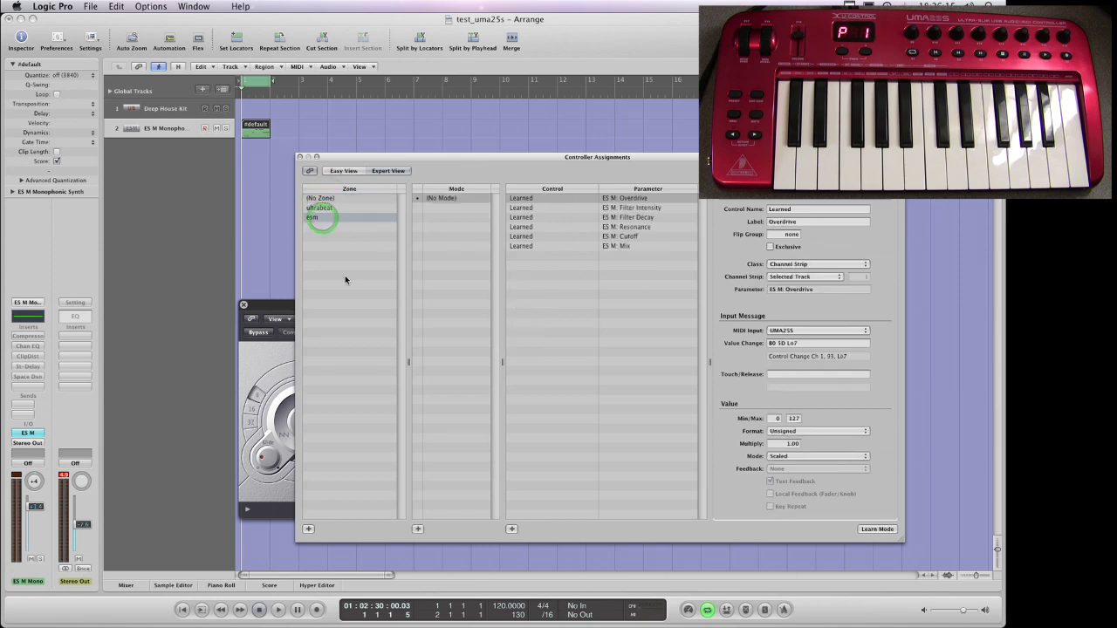
drag(281, 307, 181, 292)
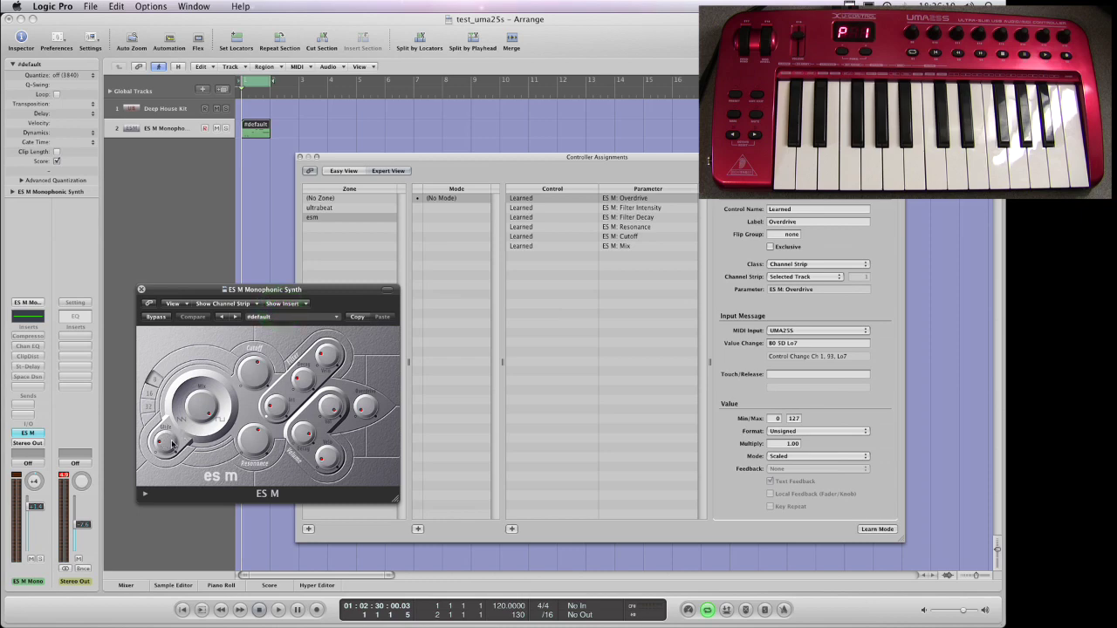
Learn ES M Glide from the UMA25S knob sending Control Change 72
click(877, 529)
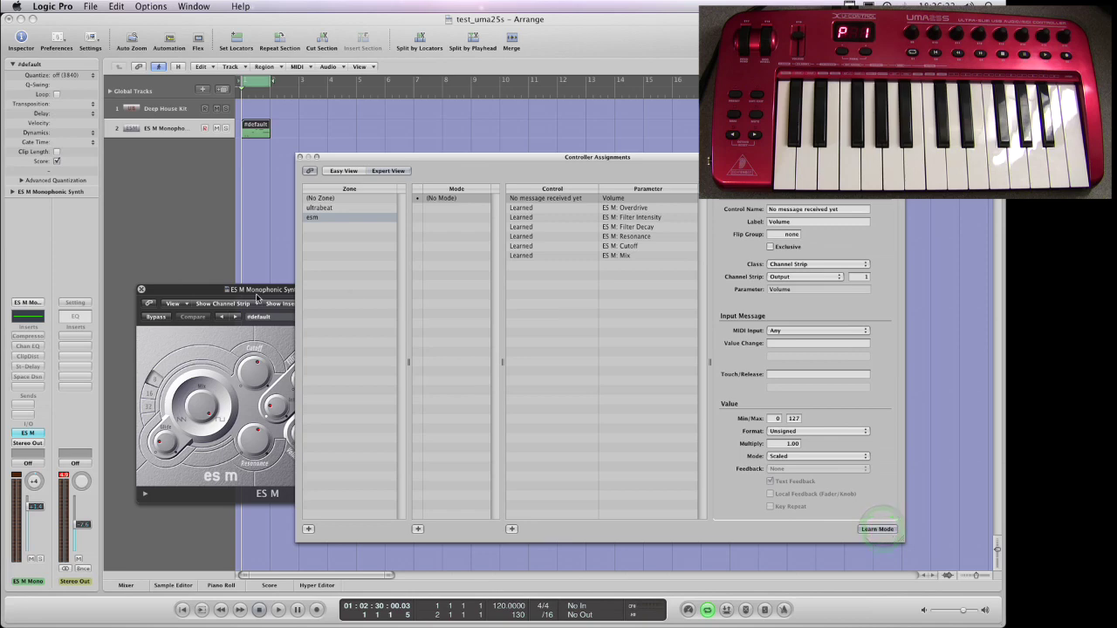
click(169, 293)
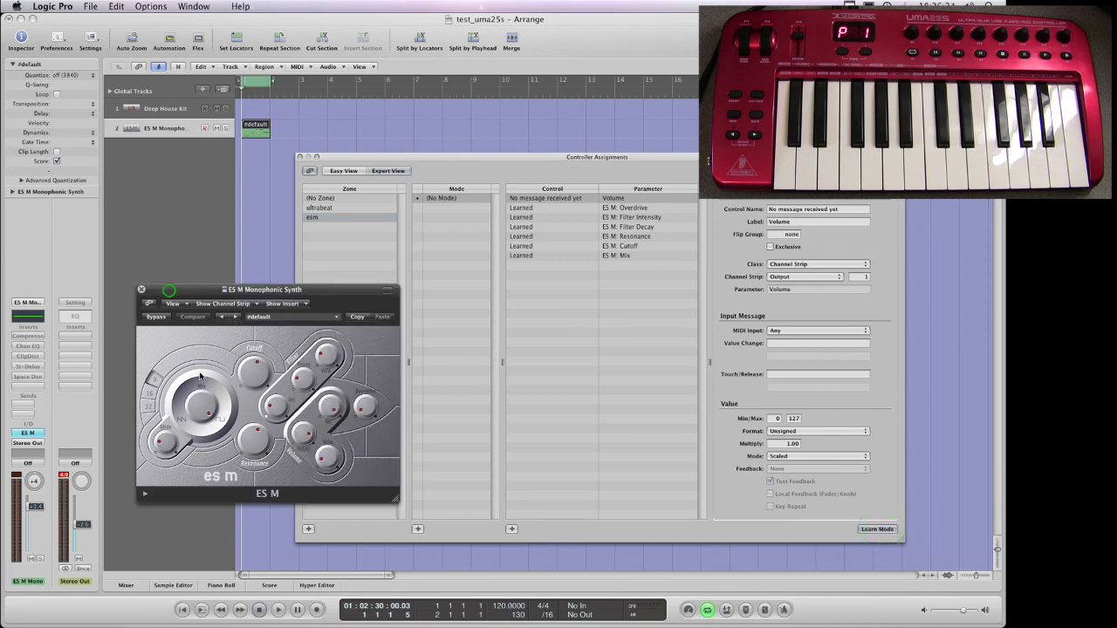
click(167, 444)
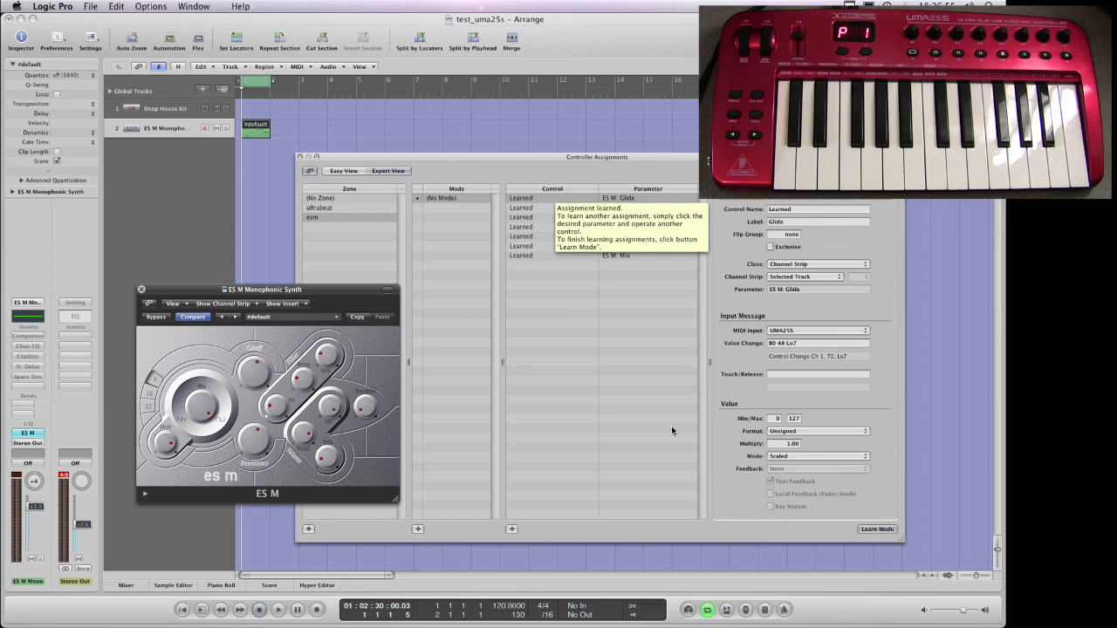
Cancel reassigning the already-used CC 72 control, leaving Glide without an assignment
click(875, 530)
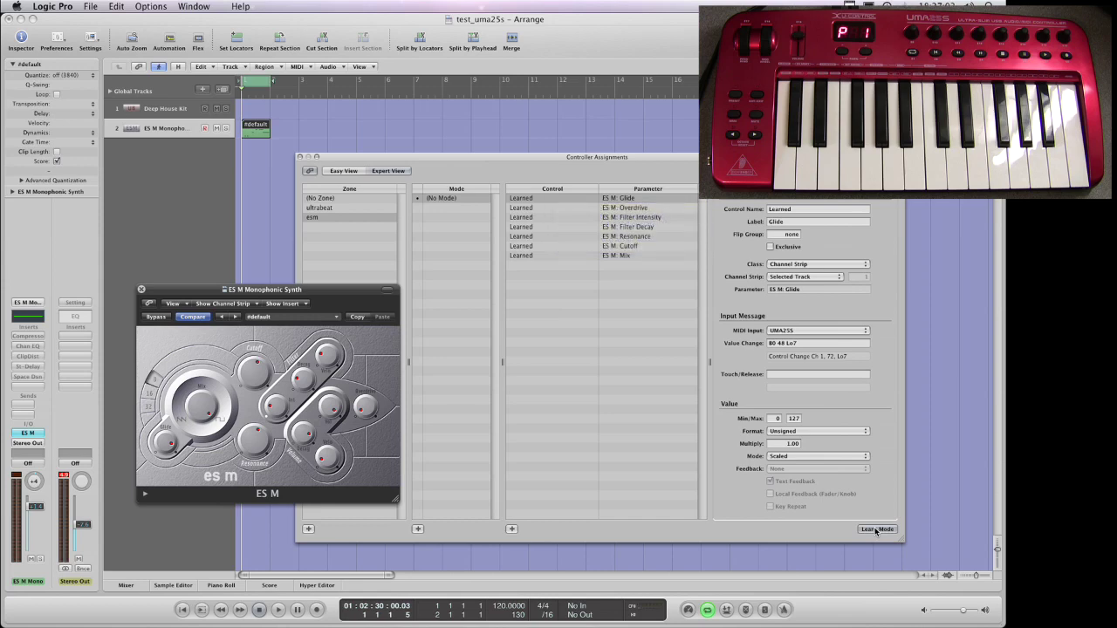
click(875, 530)
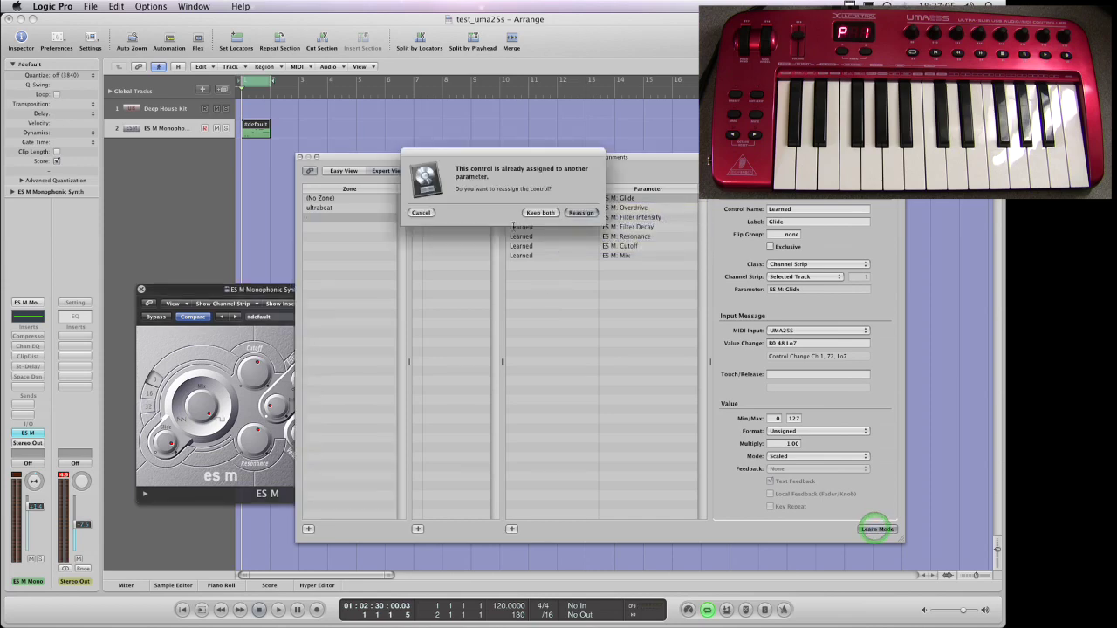
drag(506, 156, 535, 272)
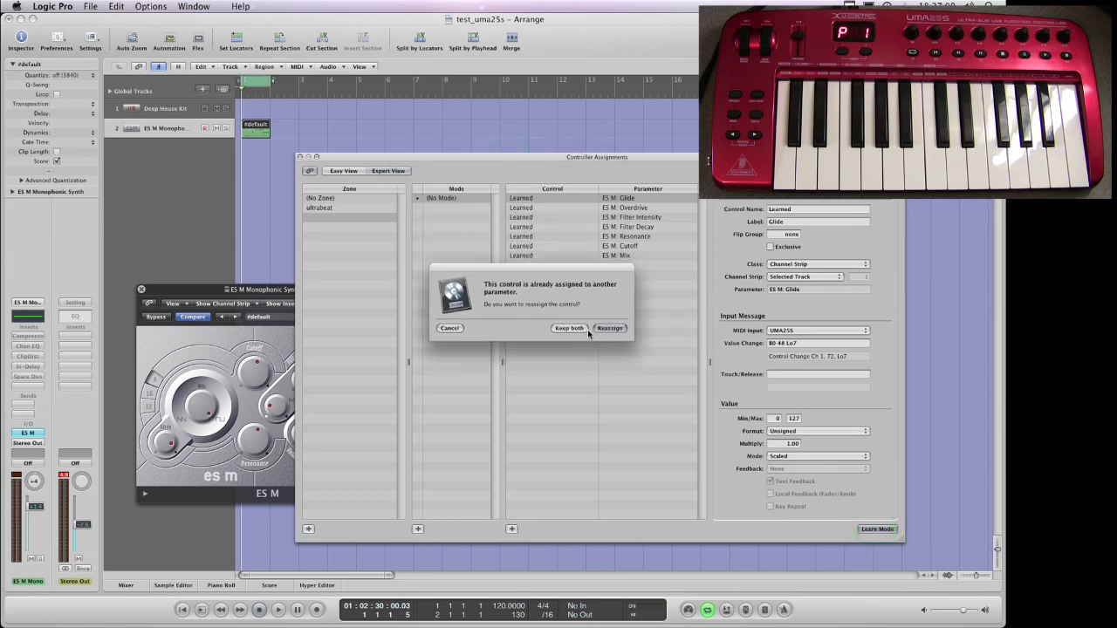
click(450, 328)
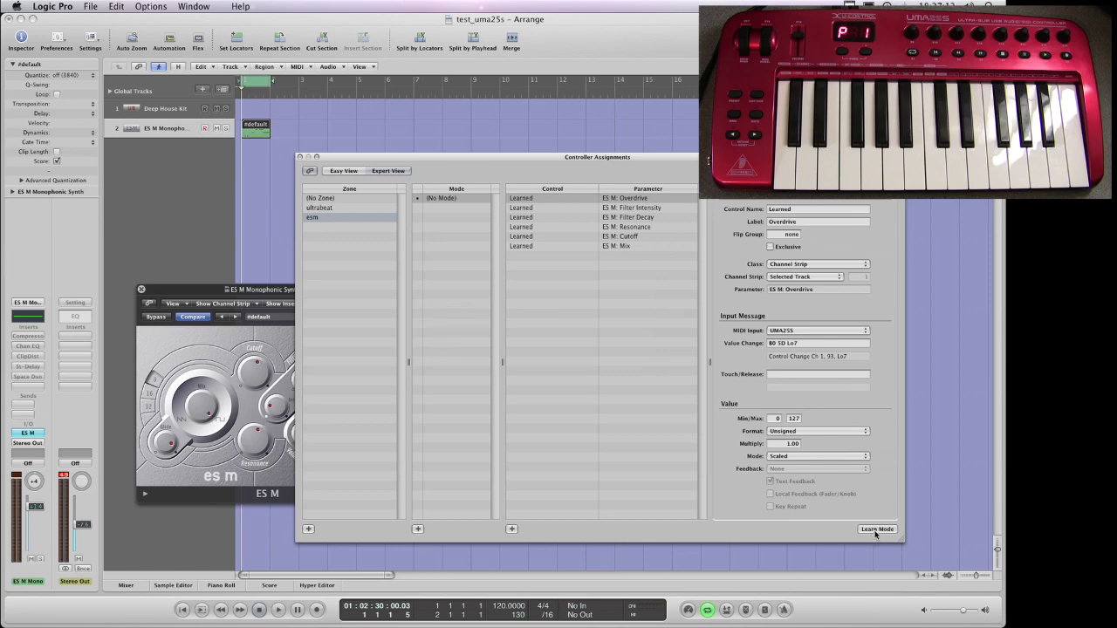
click(250, 292)
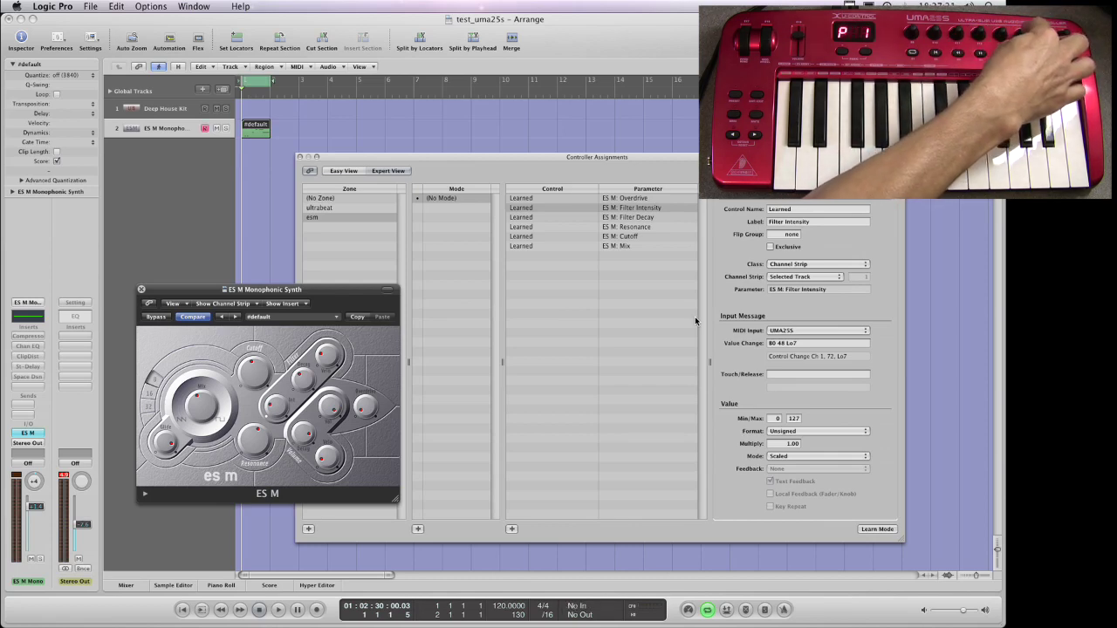
Learn ES M Glide on Control Change 91 from a free UMA25S knob, then rearrange both windows
click(877, 529)
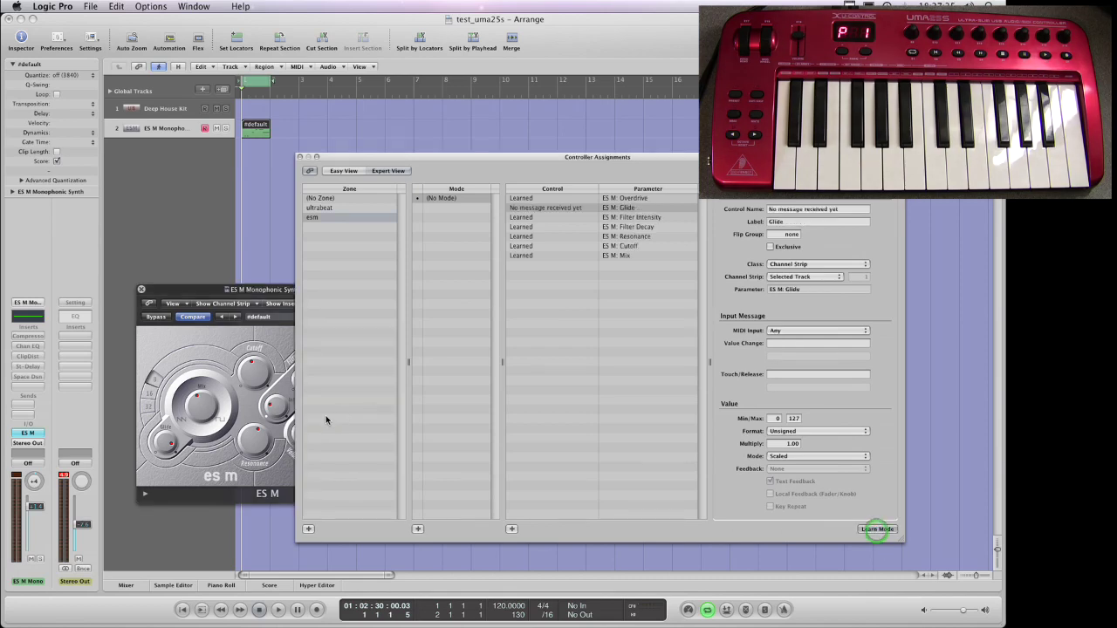
click(165, 445)
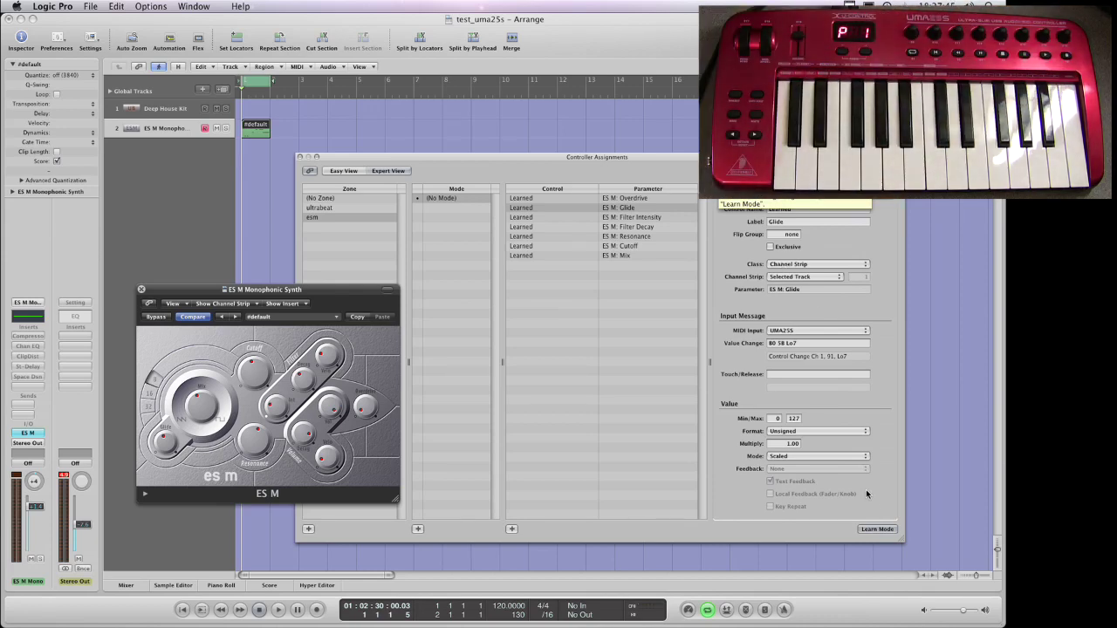
click(883, 529)
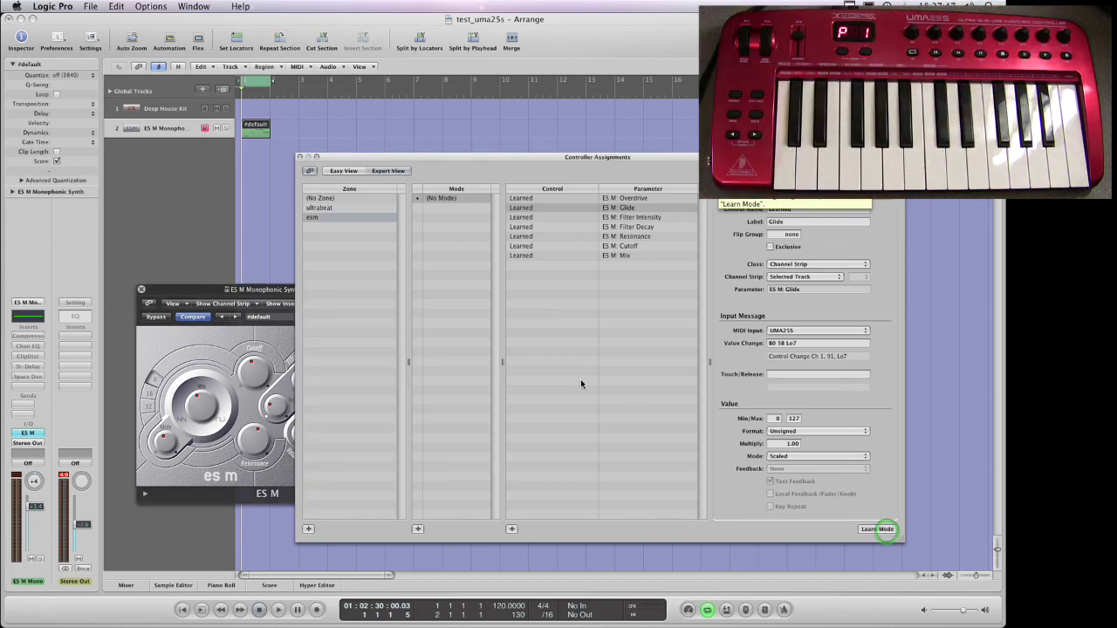
drag(637, 163, 699, 125)
drag(318, 287, 299, 255)
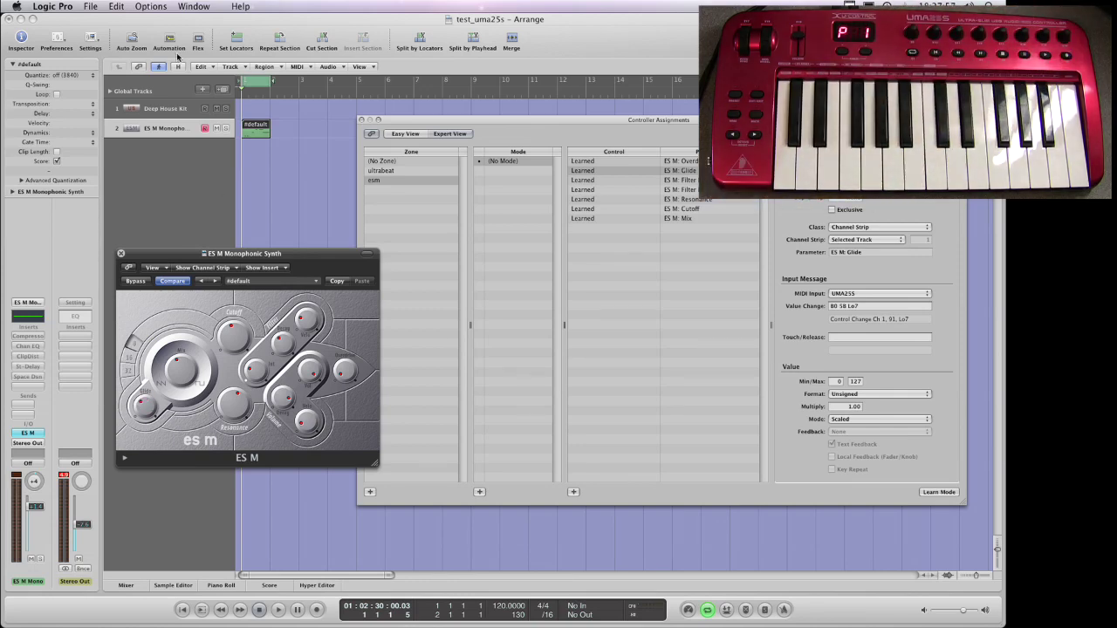
Switch on the Deep House Kit track and play the song to test the knobs
click(216, 110)
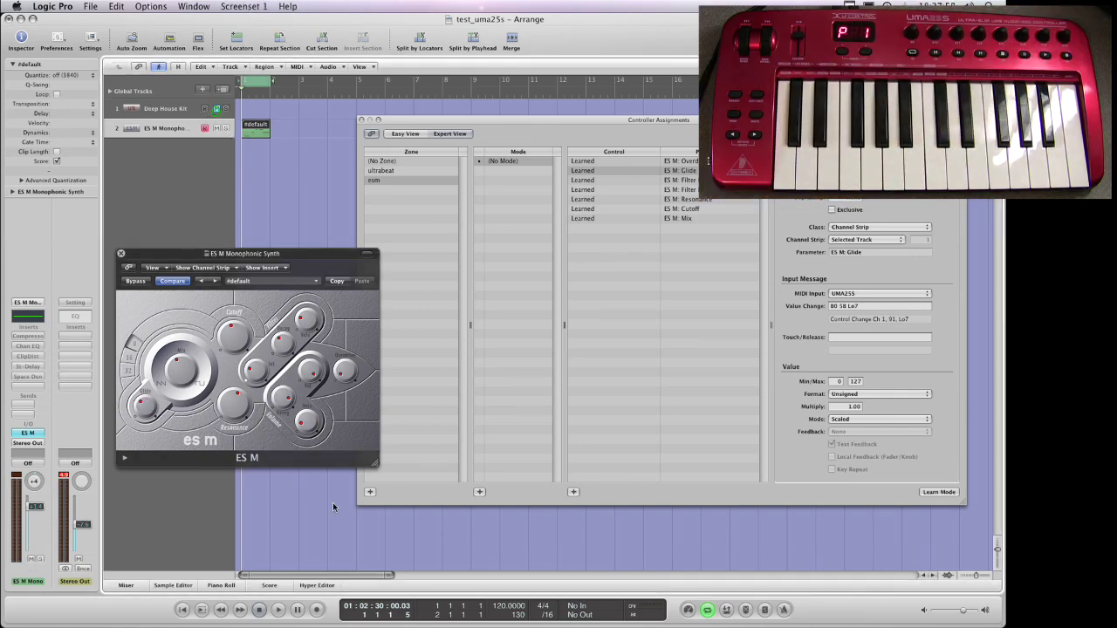
click(279, 611)
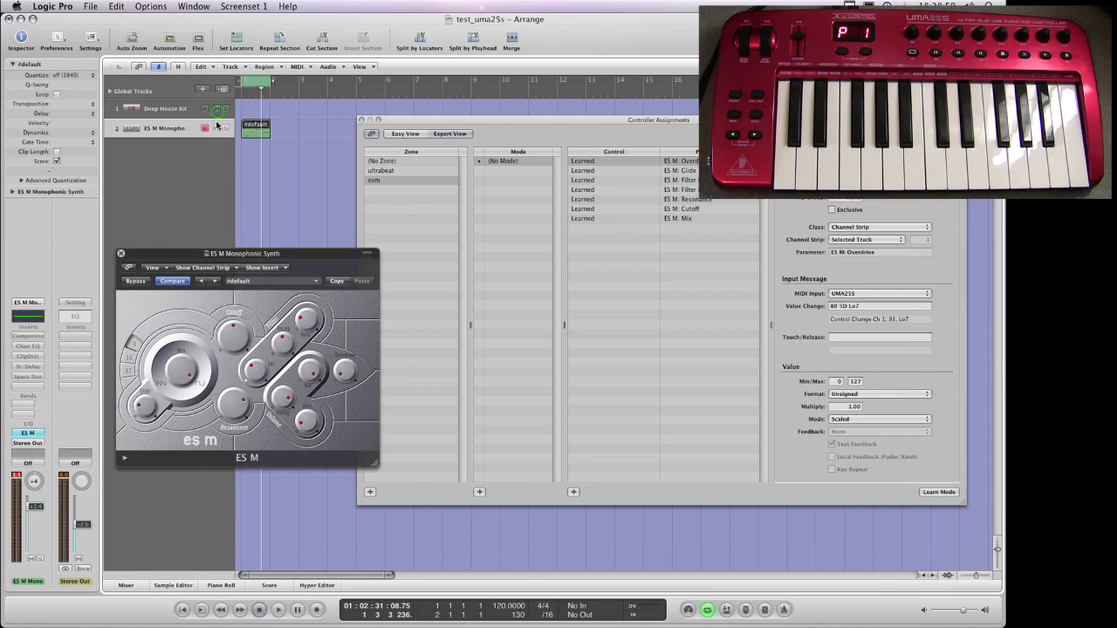
Show the ultrabeat zone's assignments and close the ES M synth window
click(169, 111)
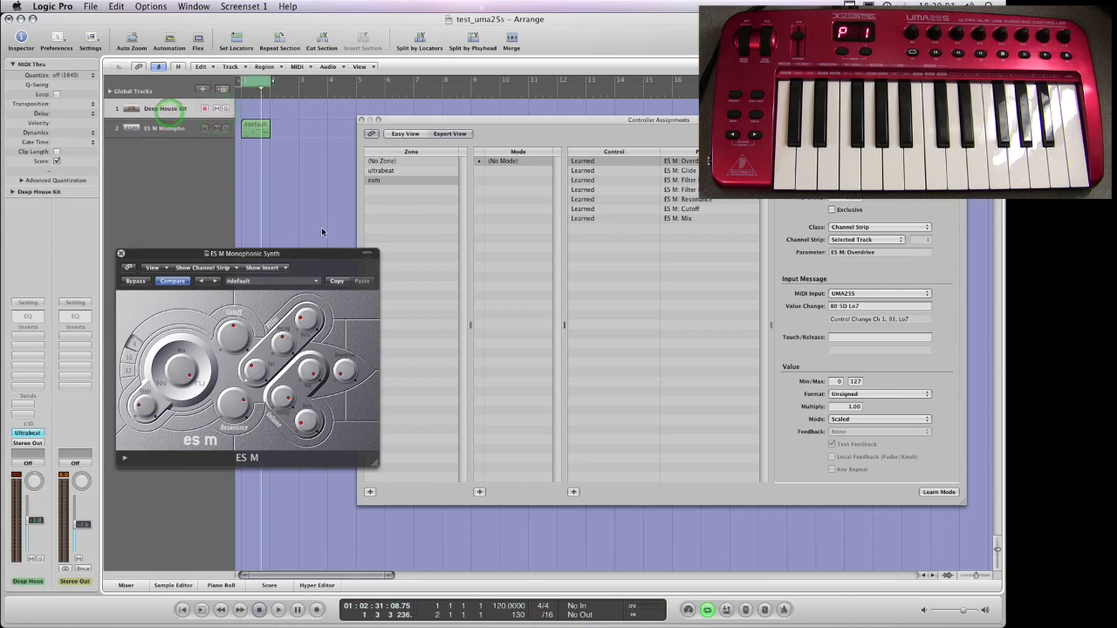
click(392, 180)
click(387, 172)
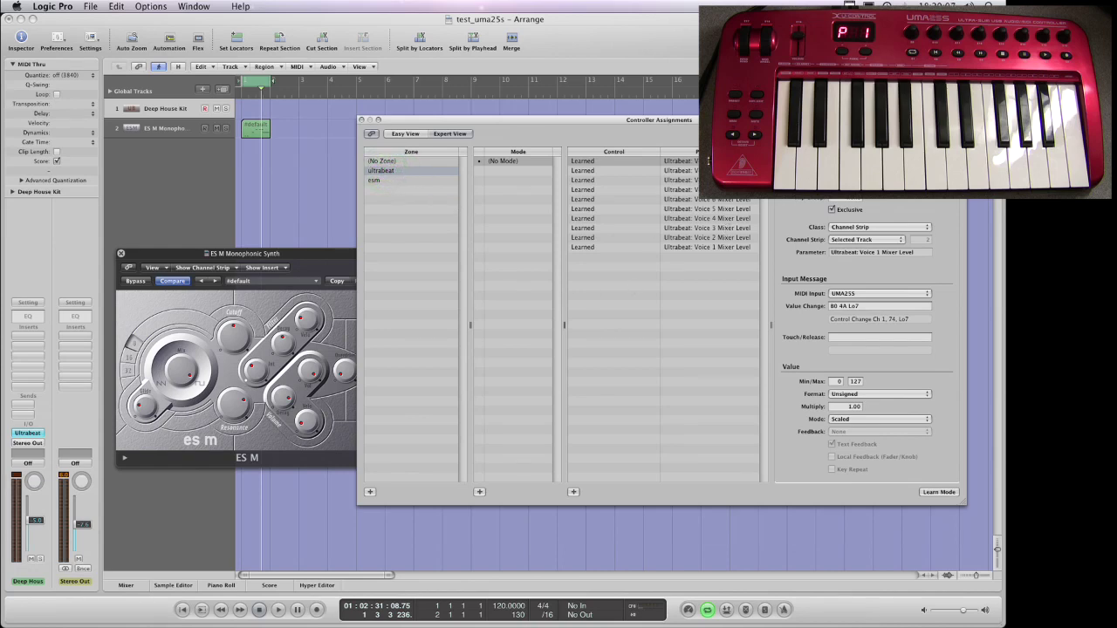
click(121, 253)
Reopen Deep House Kit's Ultrabeat and arrange it beside the Controller Assignments window
click(33, 434)
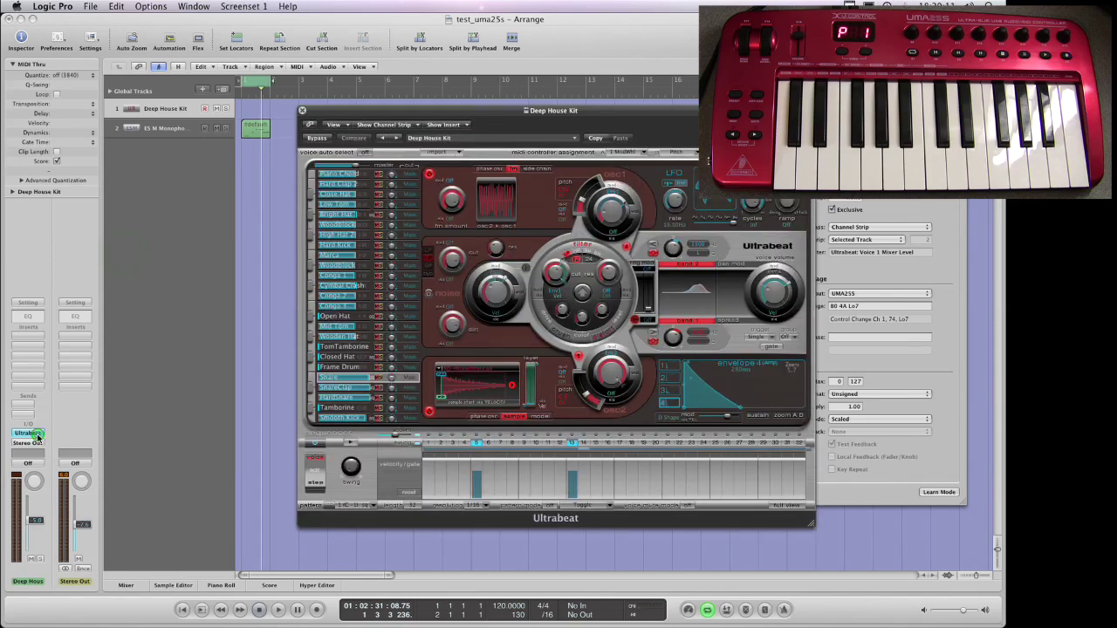
drag(486, 116, 517, 148)
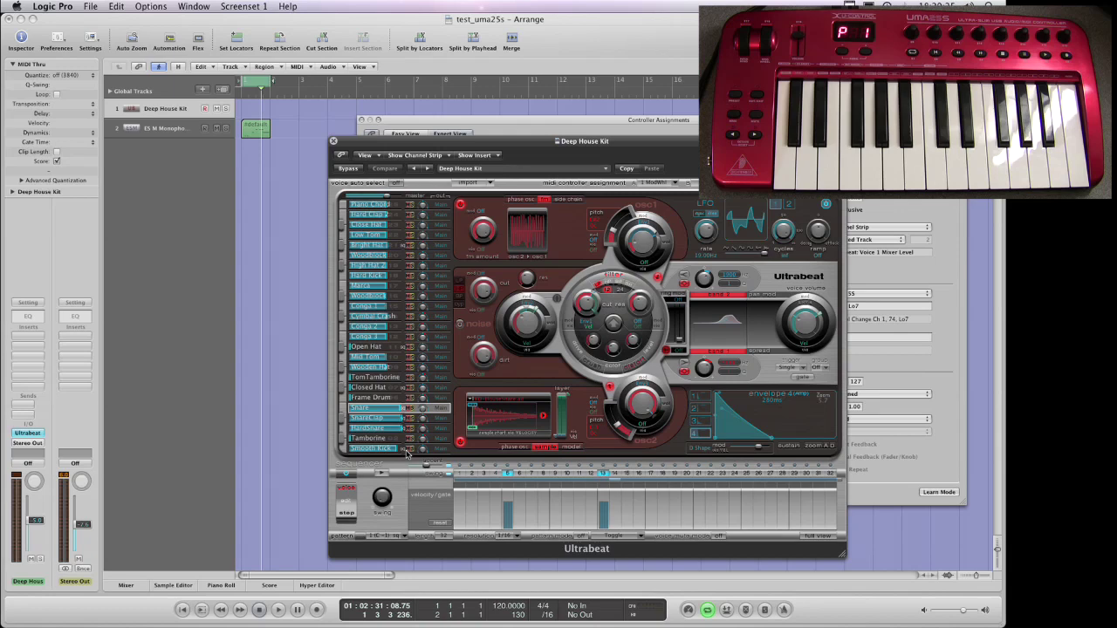
click(166, 129)
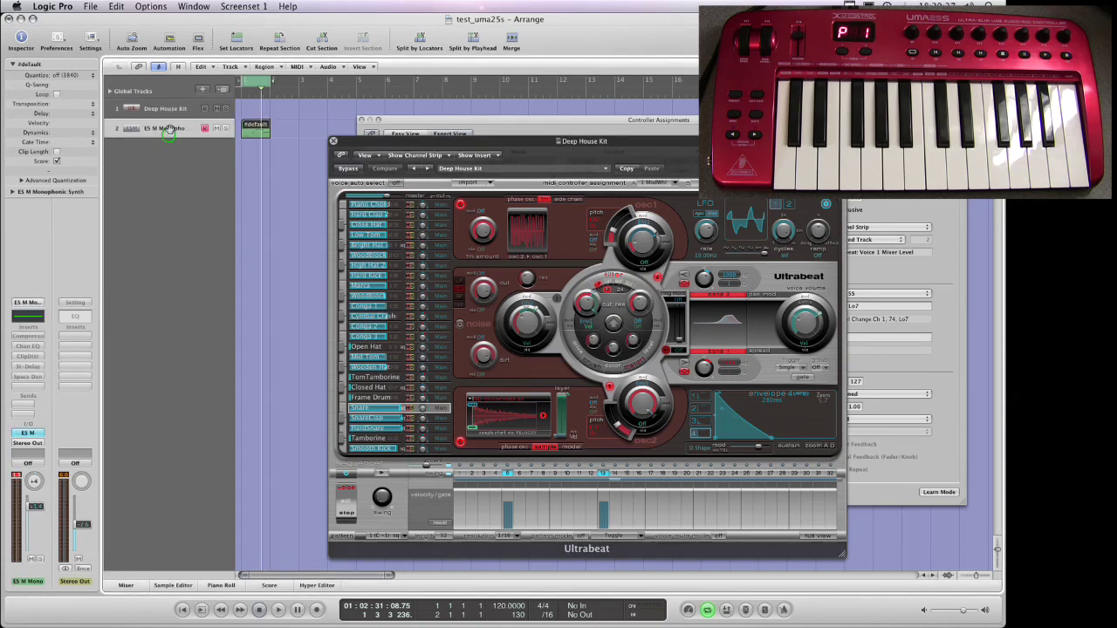
click(172, 111)
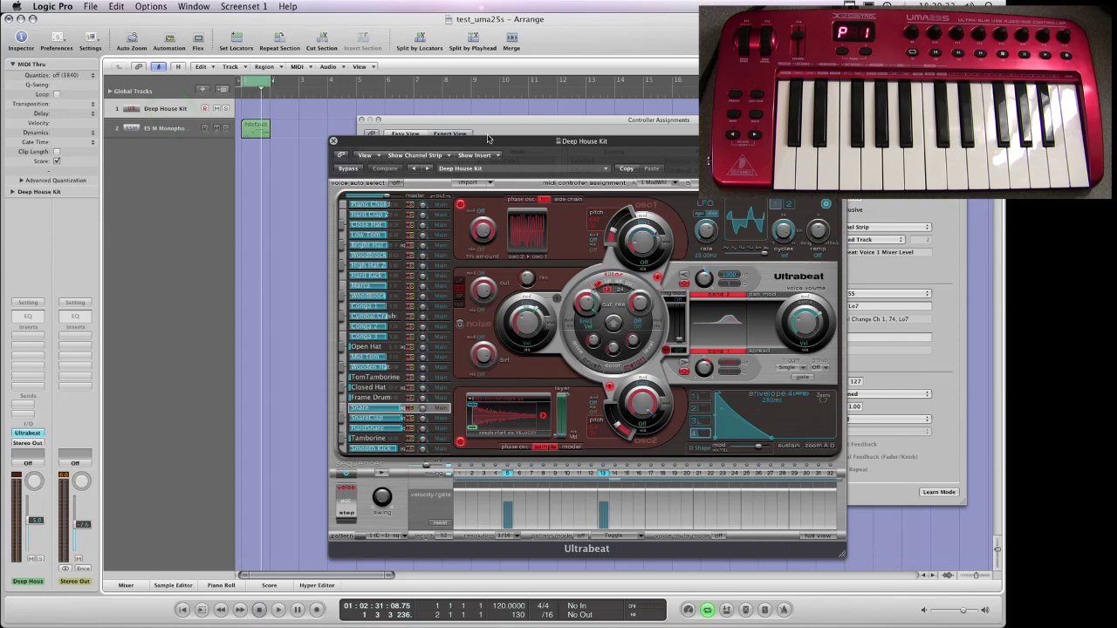
drag(491, 142, 218, 105)
drag(635, 128, 707, 126)
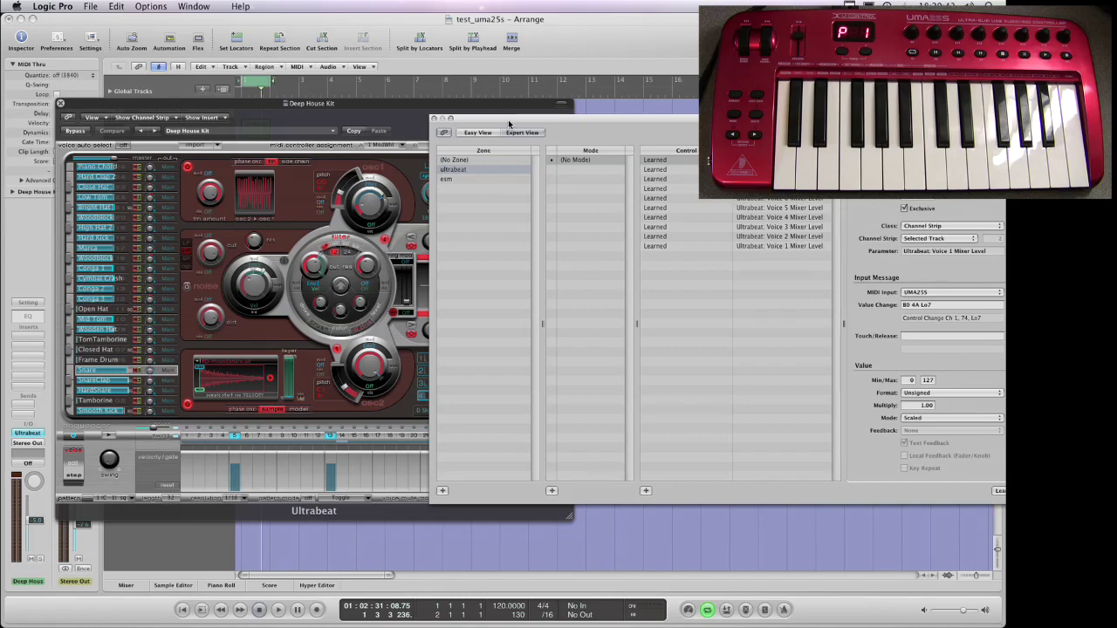
Rearrange the windows with Ultrabeat in front and start the Deep House Kit pattern playing
drag(509, 123, 492, 189)
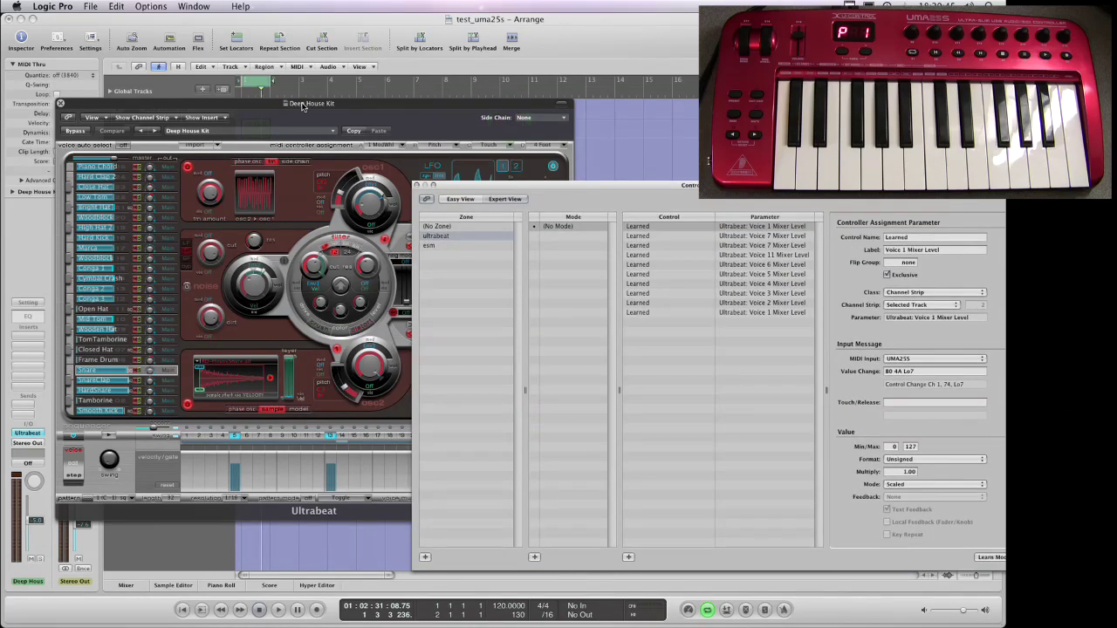
click(302, 106)
mouse_move(112, 417)
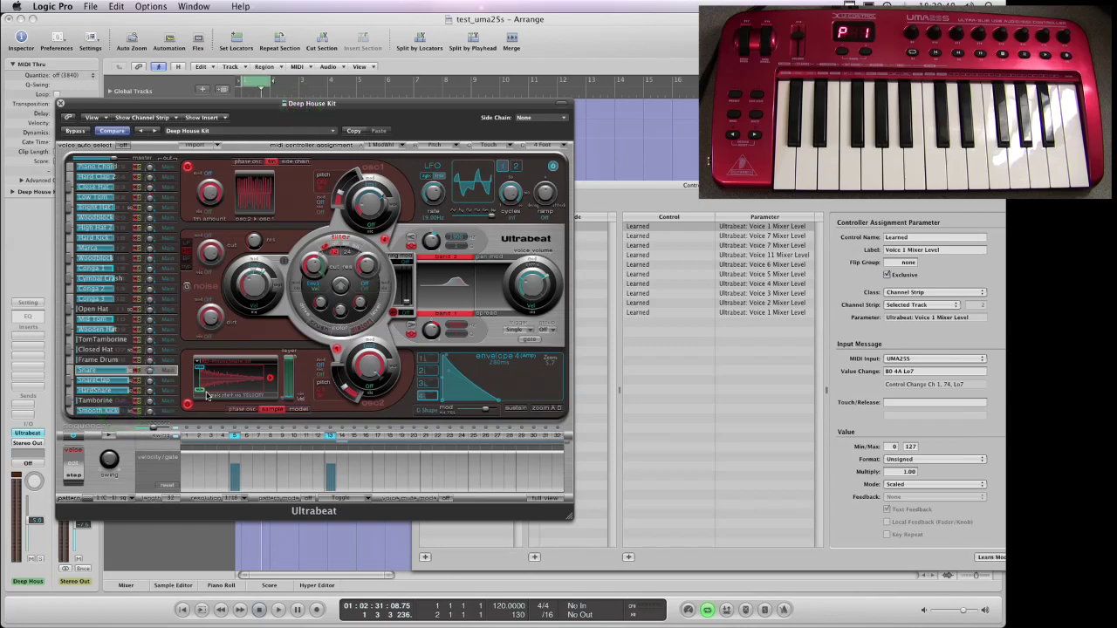
key(space)
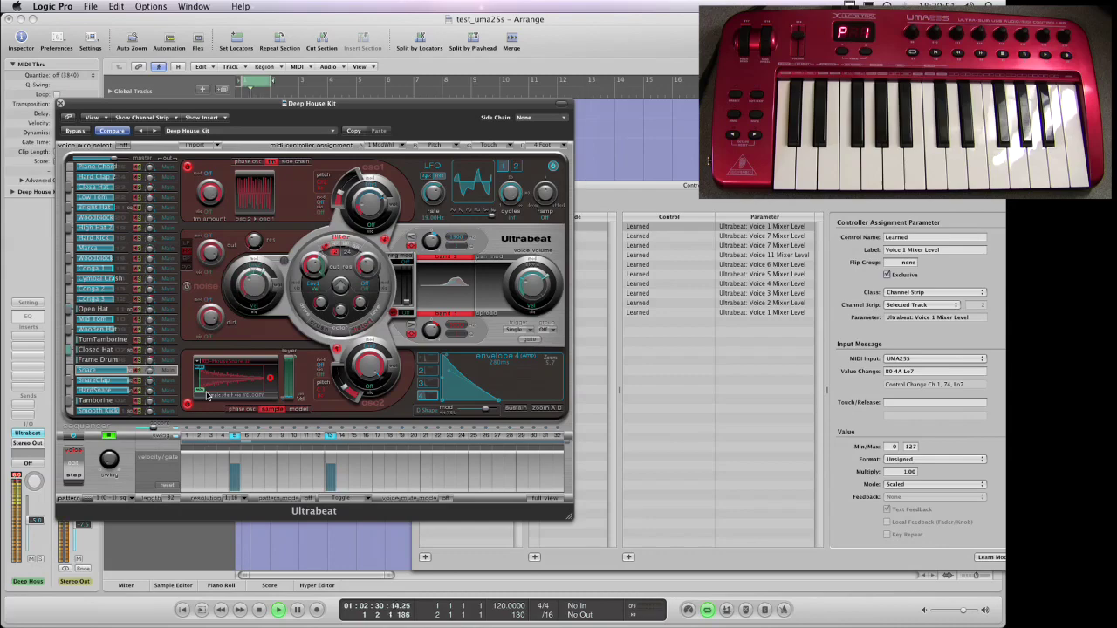
drag(141, 110, 288, 148)
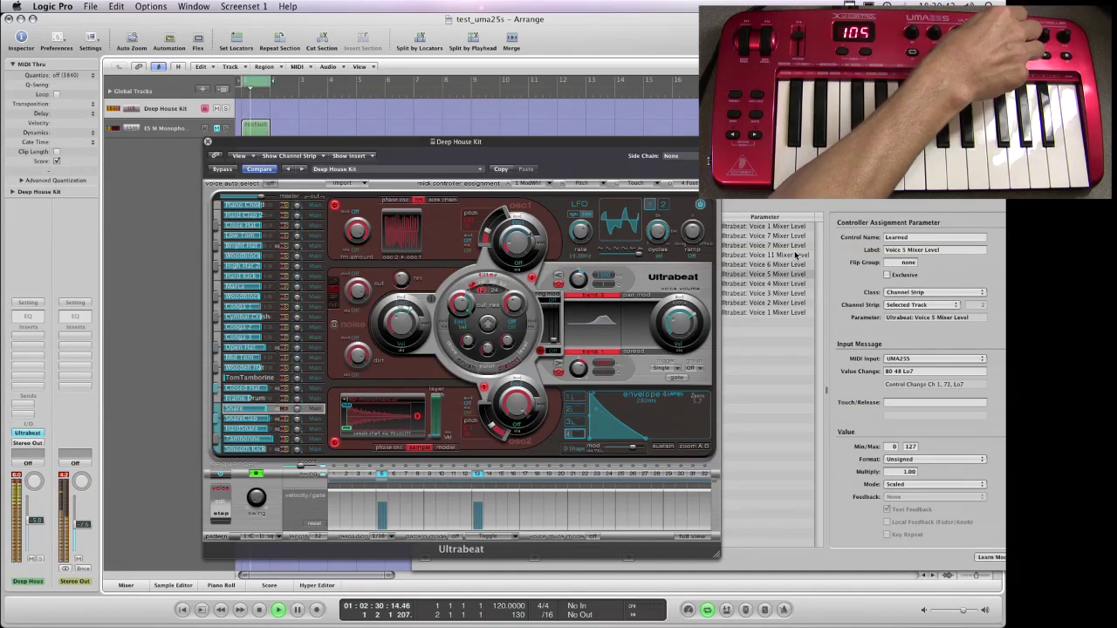
Stop playback and arrange the Controller Assignments and Ultrabeat windows side by side
key(space)
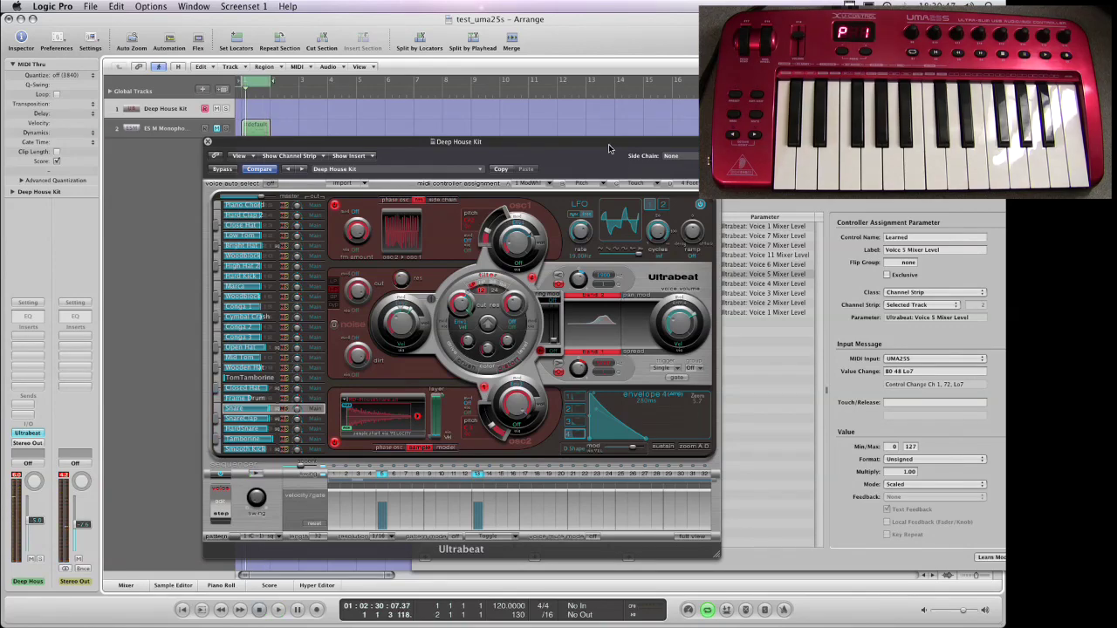
drag(609, 148, 482, 119)
click(621, 181)
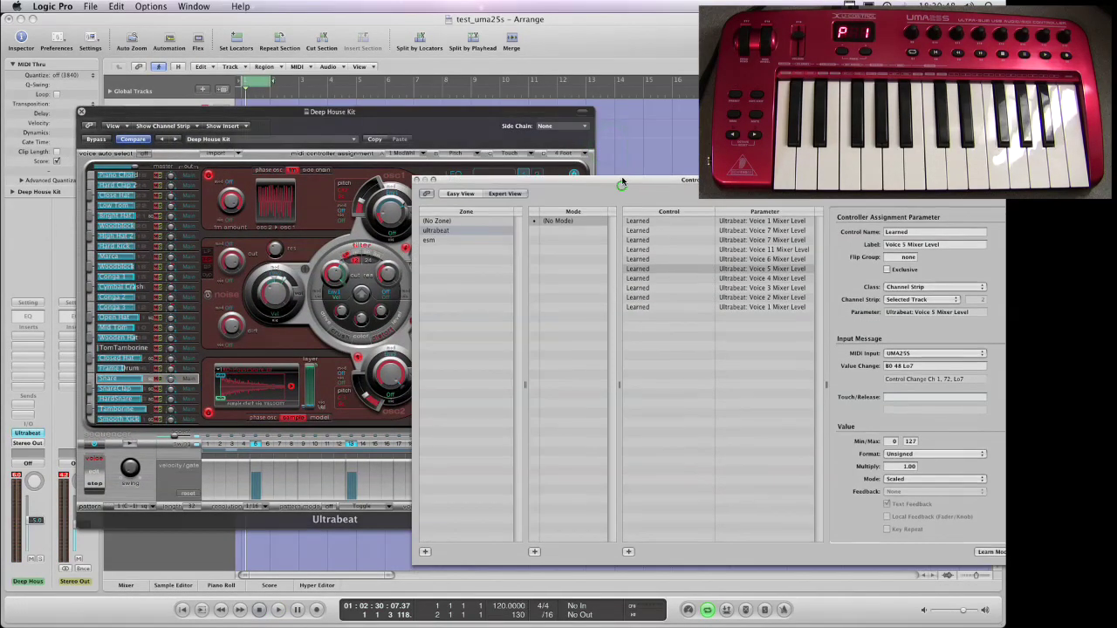
drag(621, 181, 527, 158)
drag(491, 117, 447, 64)
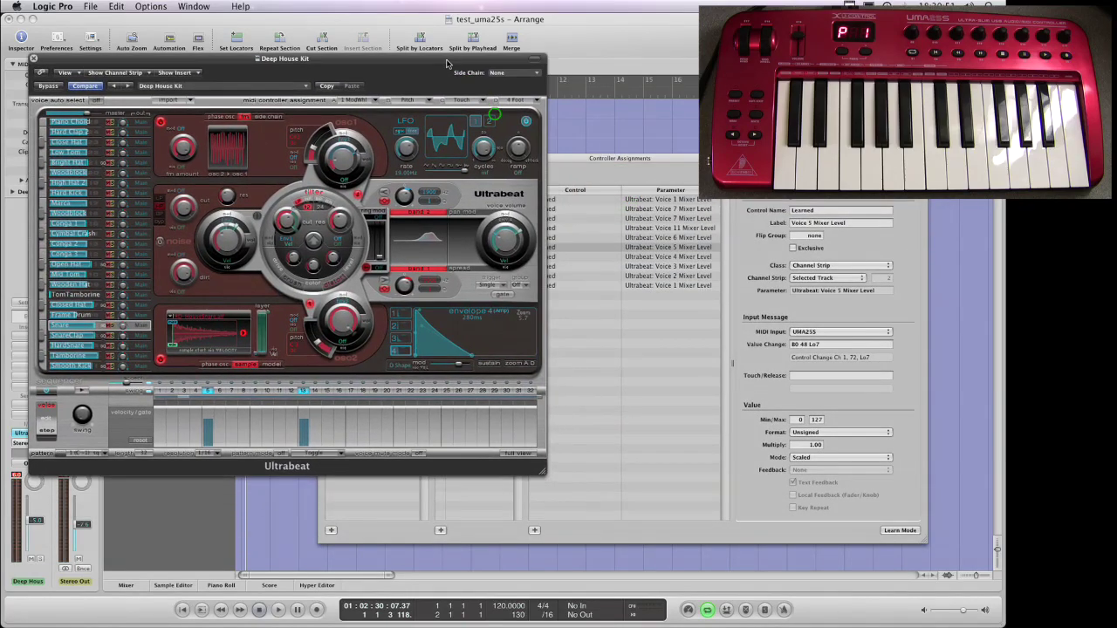
click(628, 158)
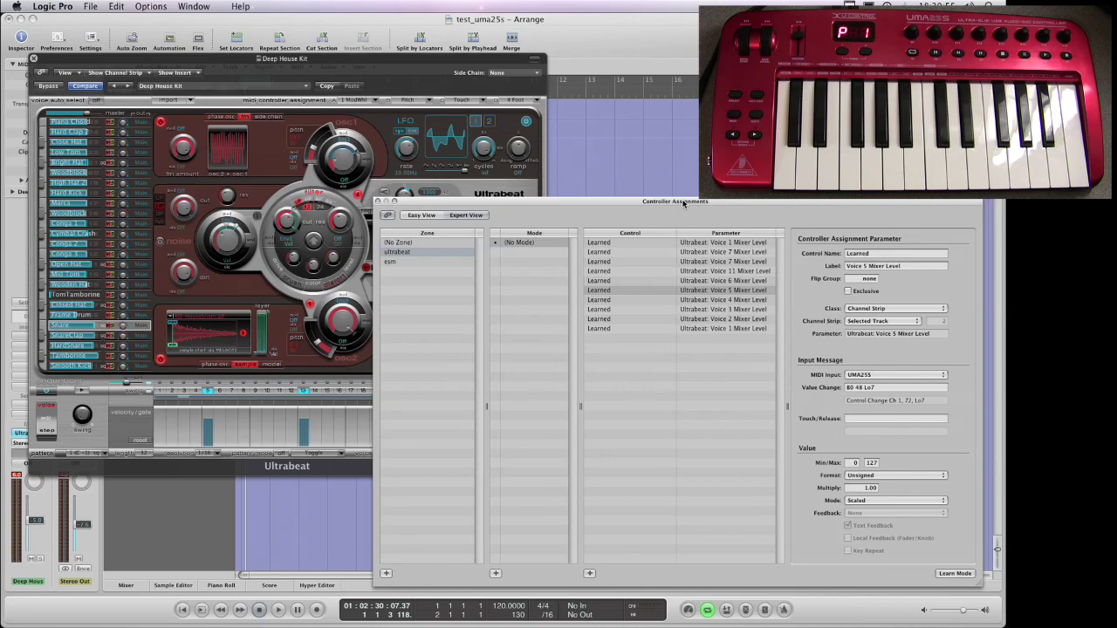
drag(347, 59, 231, 38)
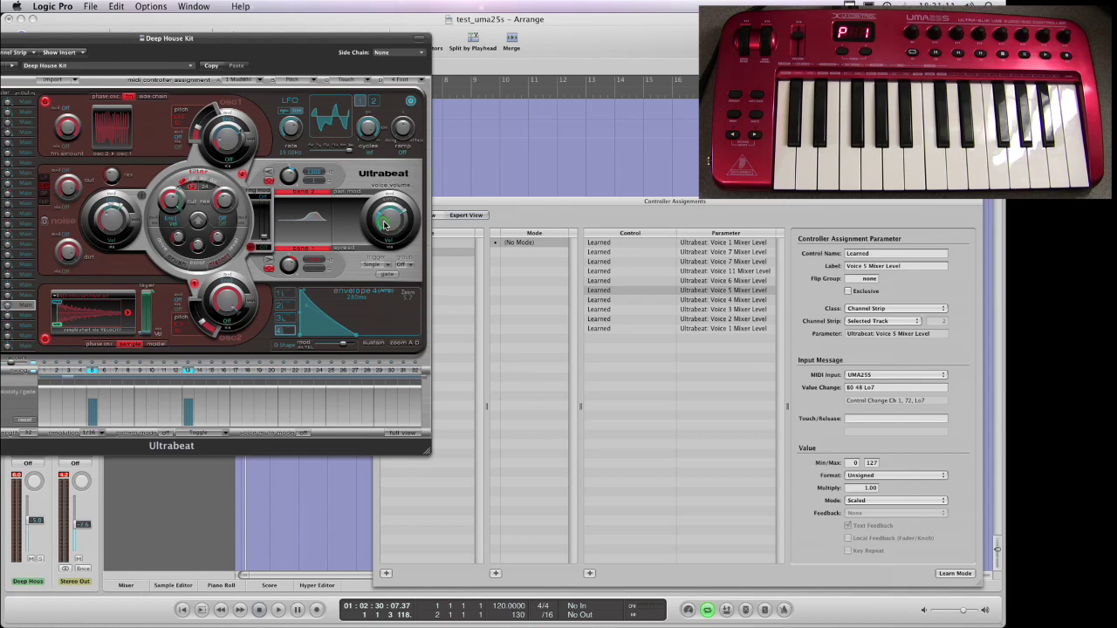
Learn a new assignment for Ultrabeat's voice volume (05:Level), then close Controller Assignments
click(383, 225)
drag(385, 223, 387, 224)
click(968, 573)
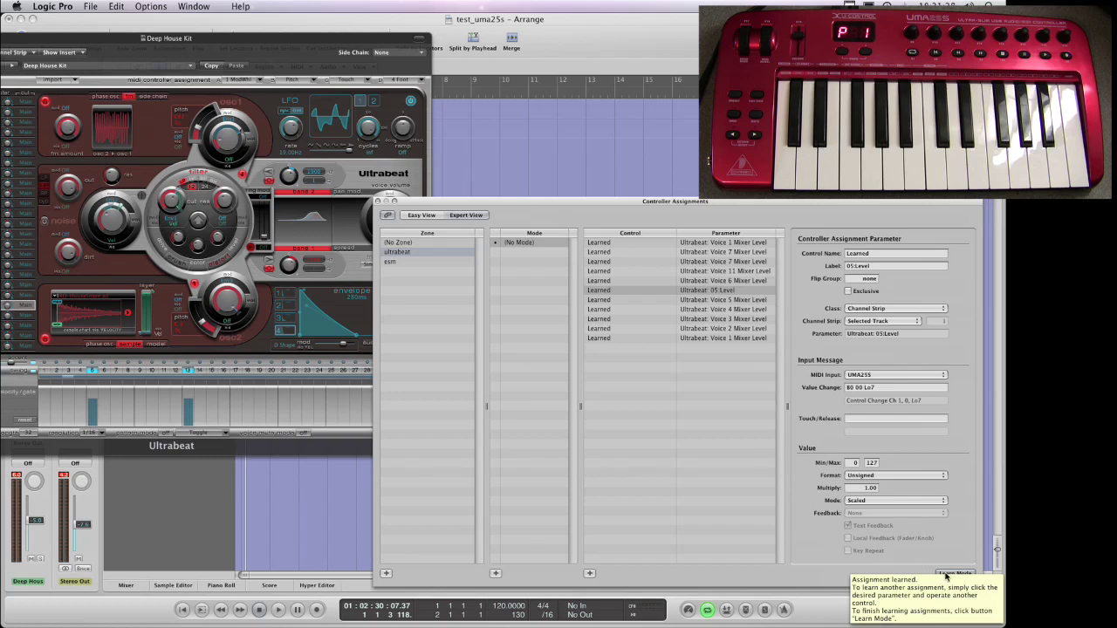
click(588, 202)
Restore the arrange layout, view Smooth Kick then Snare voice settings, and shift Ultrabeat right
click(274, 32)
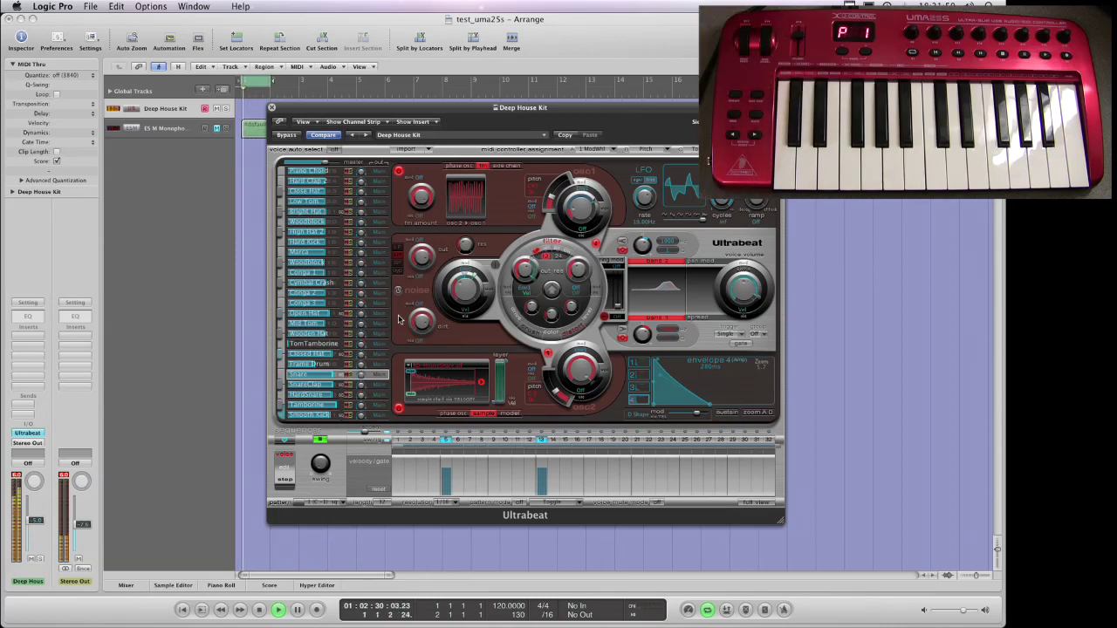
click(339, 418)
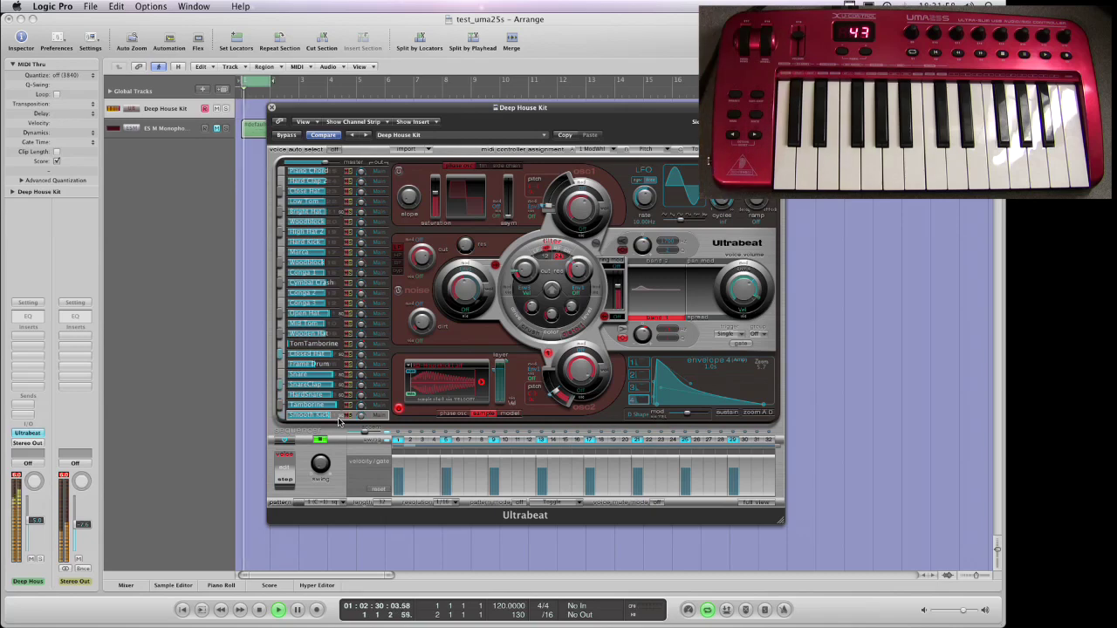
click(327, 373)
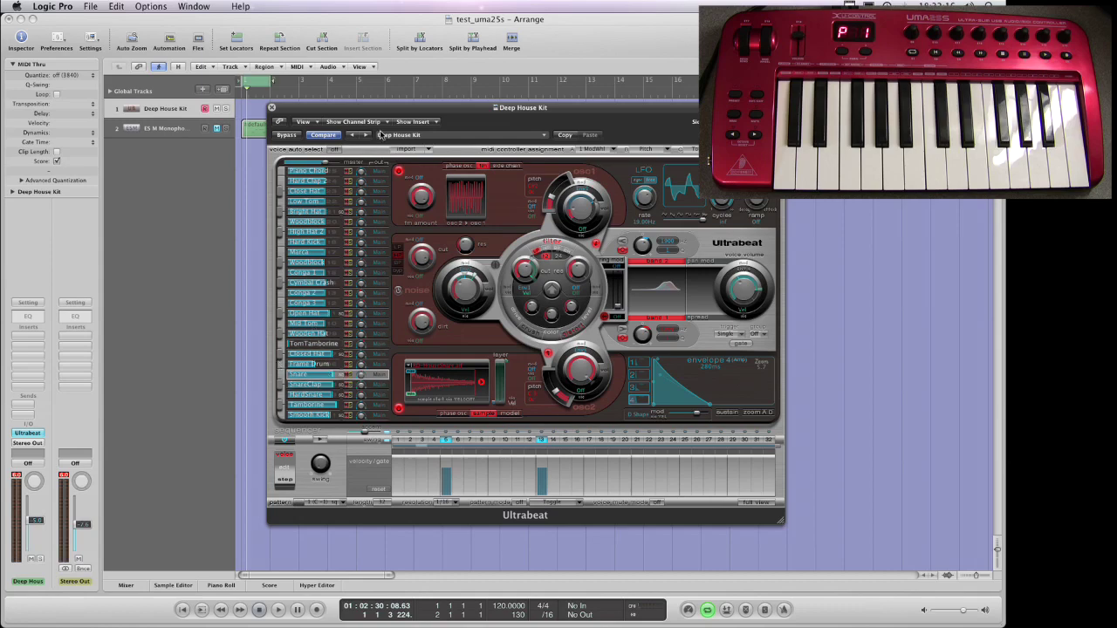
drag(386, 114, 486, 123)
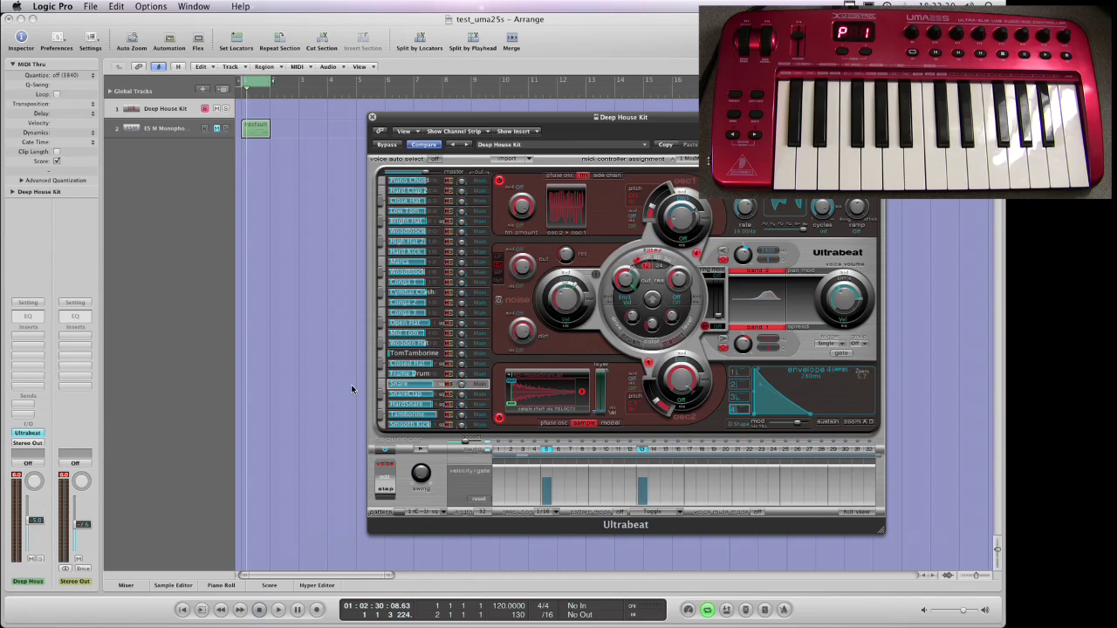
Start playback, open ES M Monophonic Synth from its track, and reselect that track after Deep House Kit
key(space)
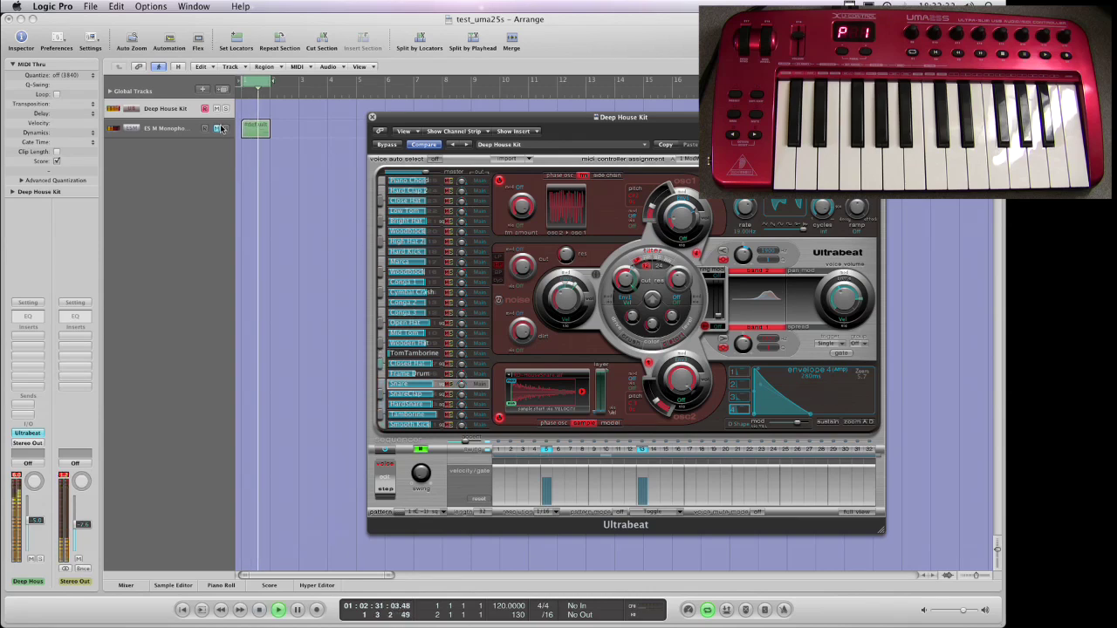
click(175, 129)
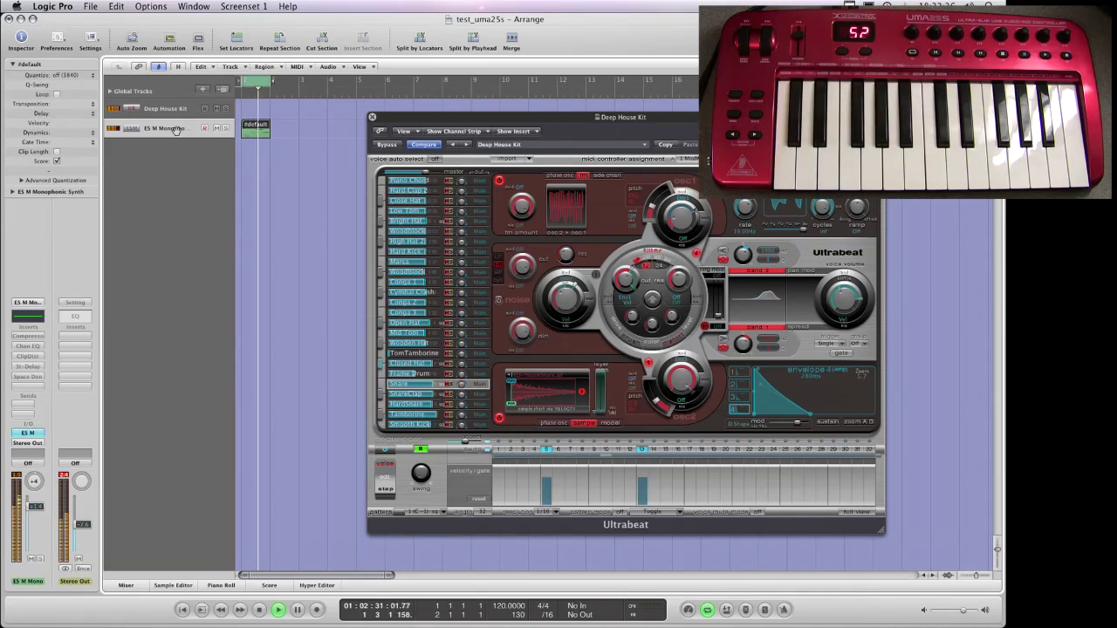
click(29, 433)
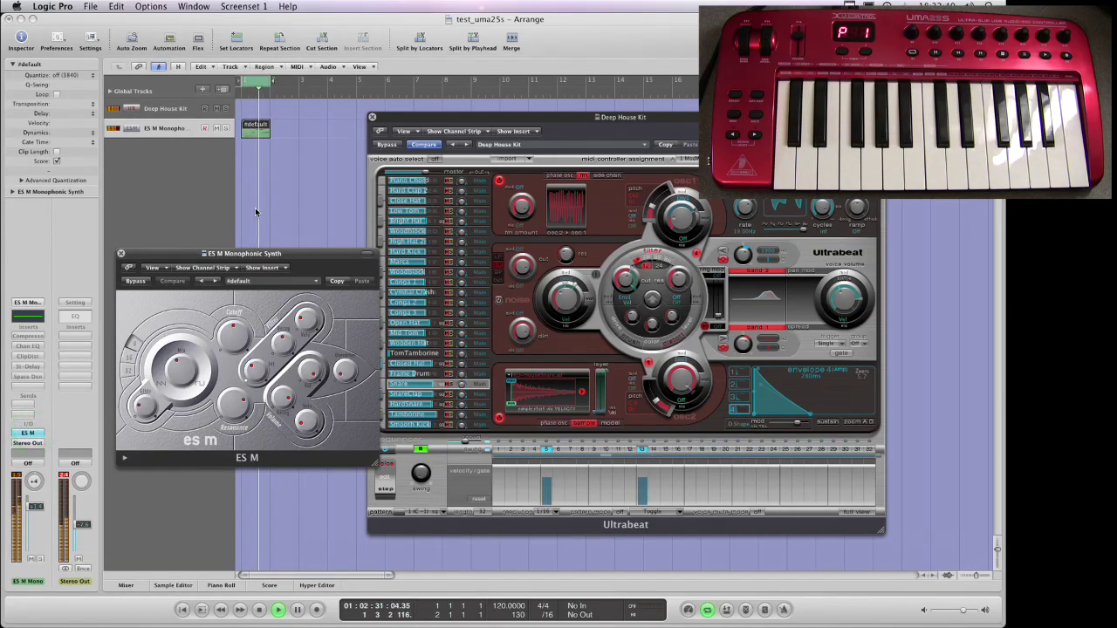
click(172, 111)
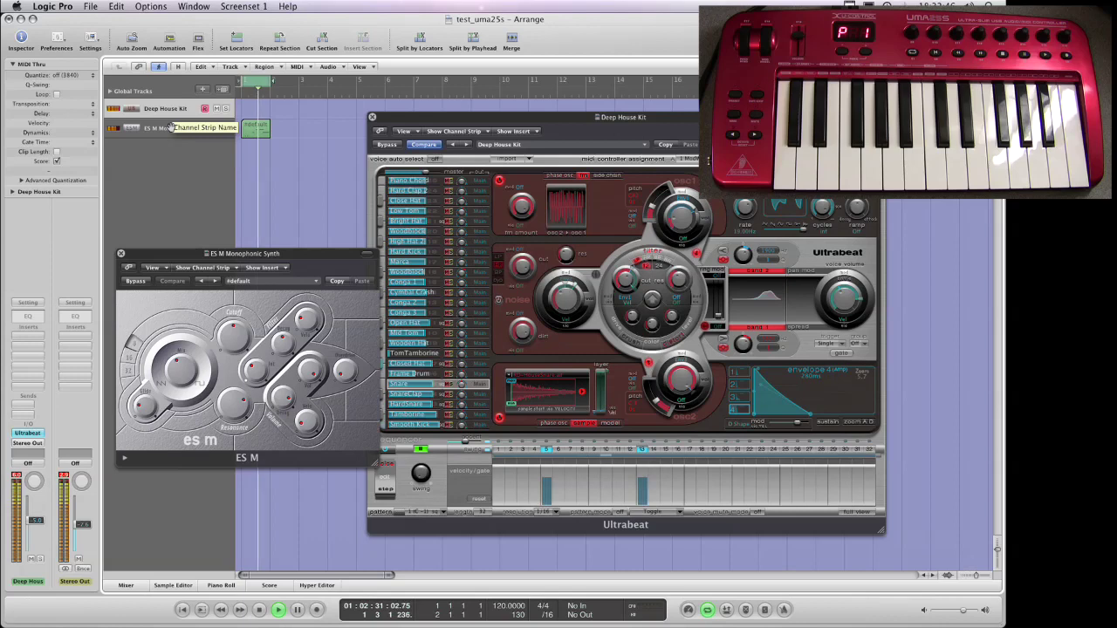
click(171, 127)
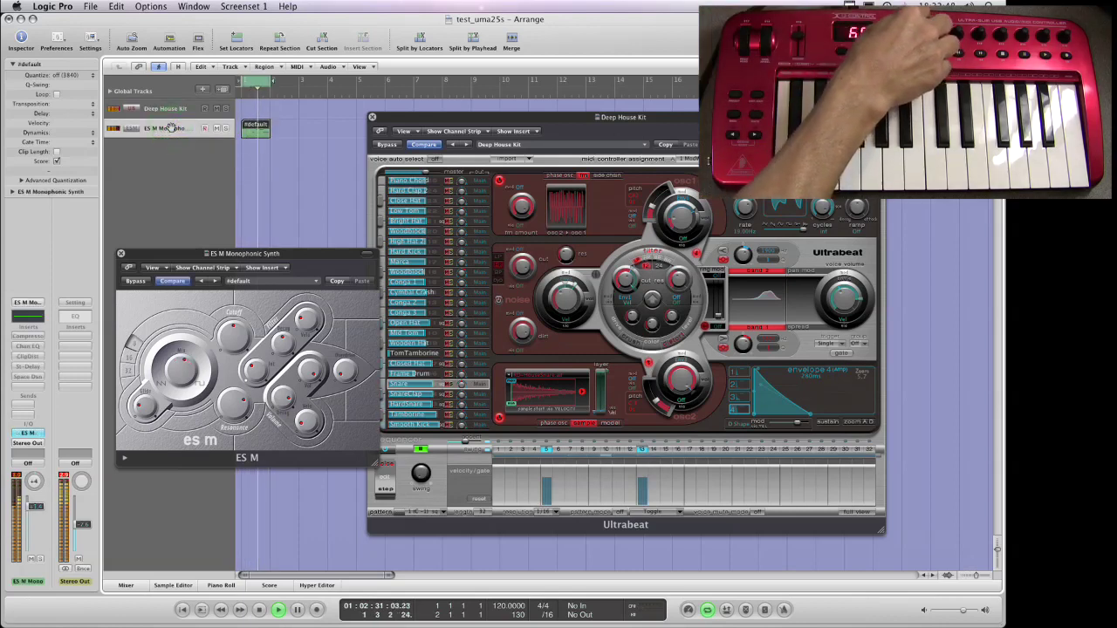